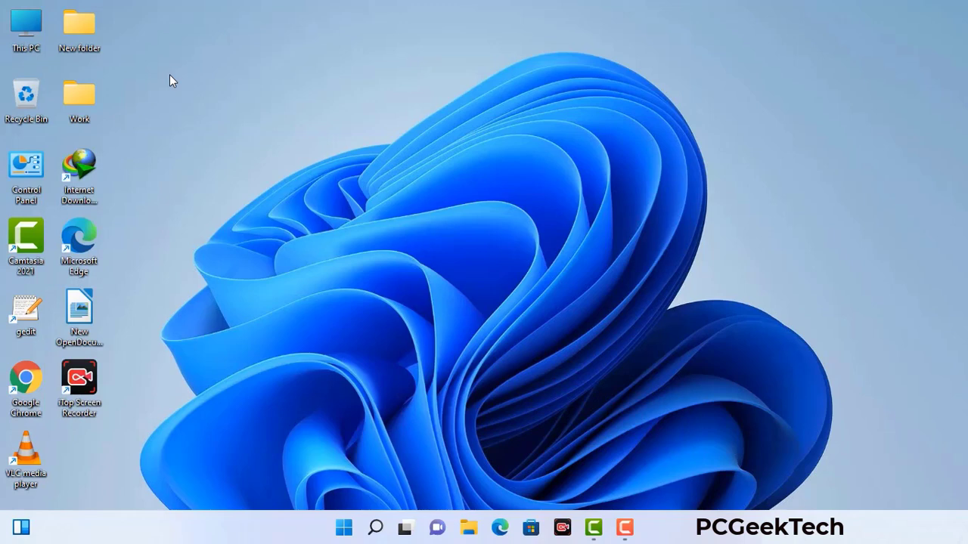
Run msconfig from the Run dialog to open System Configuration.
key(super+r)
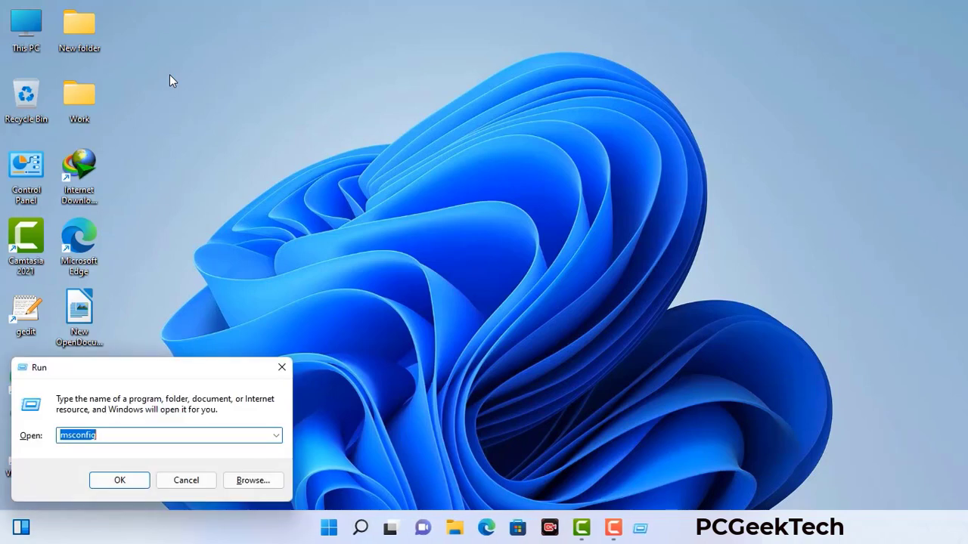
drag(165, 368, 426, 120)
click(385, 187)
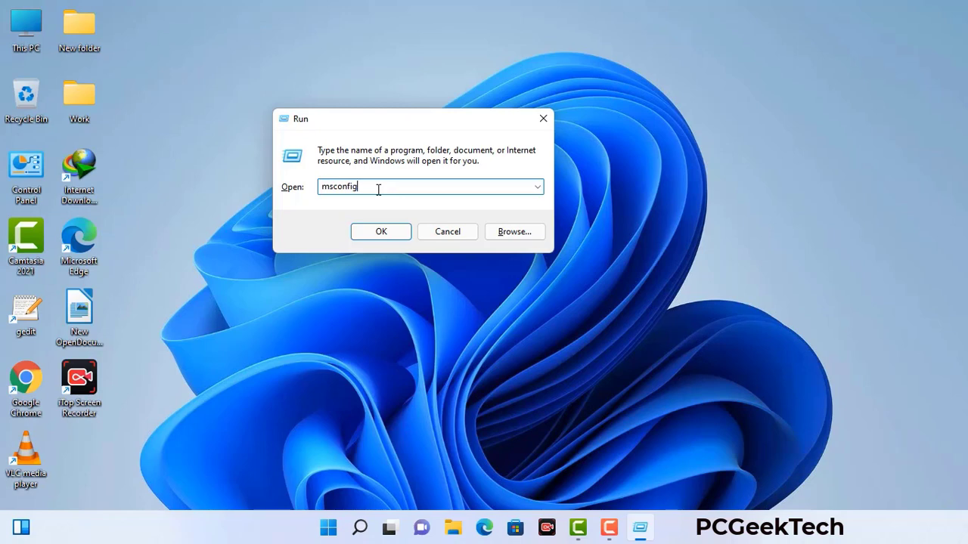
click(373, 235)
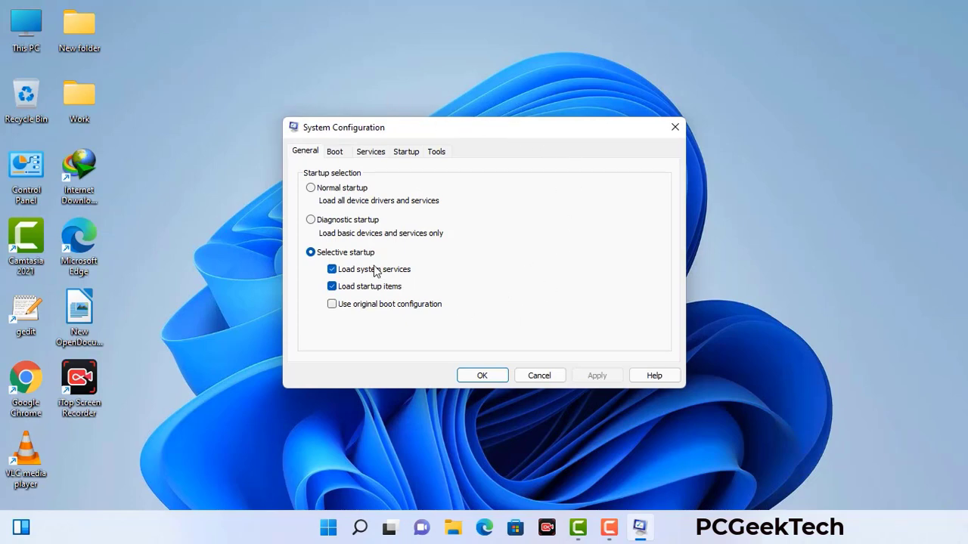
On the Boot tab, enable Safe boot with the Network option and apply it.
click(337, 154)
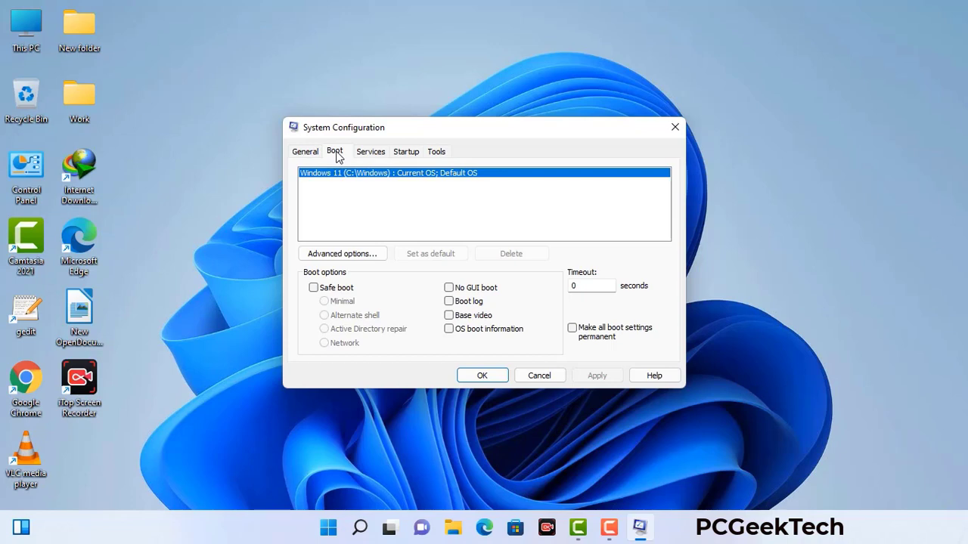
click(312, 288)
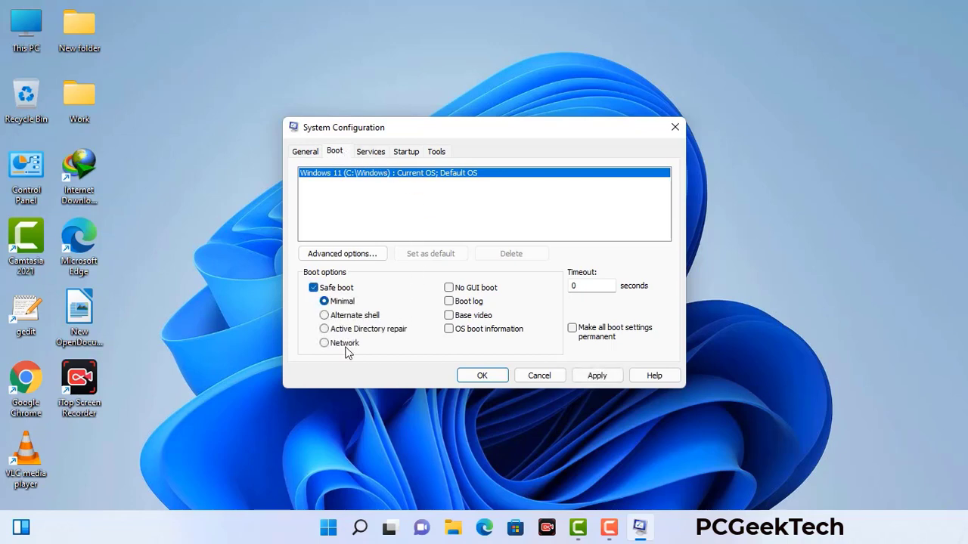
click(344, 344)
click(597, 377)
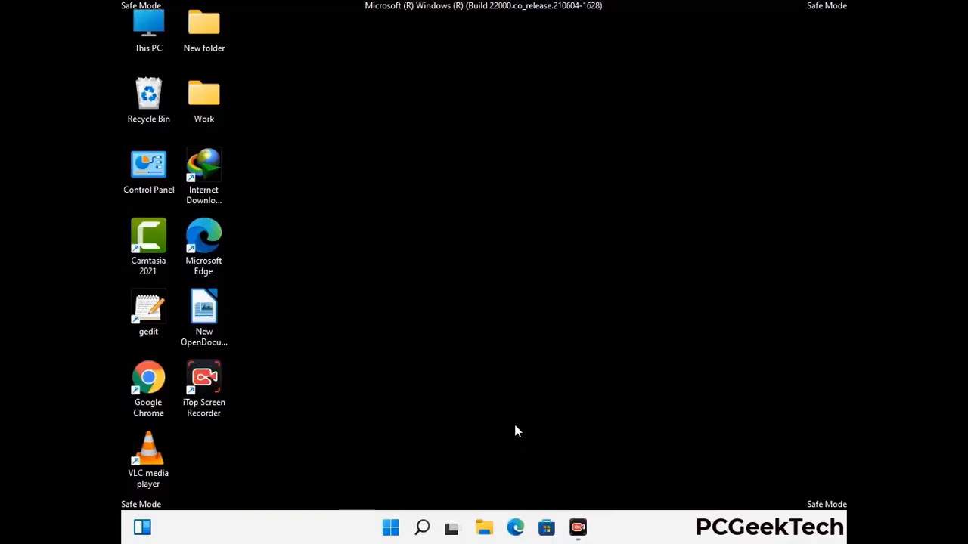
Turn on 'Show hidden files, folders, and drives' in File Explorer Options, then close Control Panel.
double_click(149, 181)
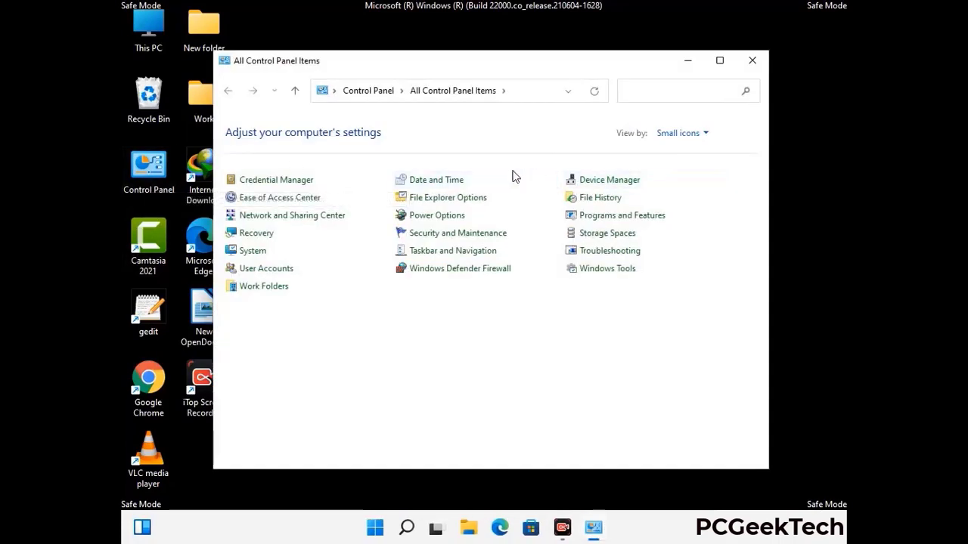
click(467, 200)
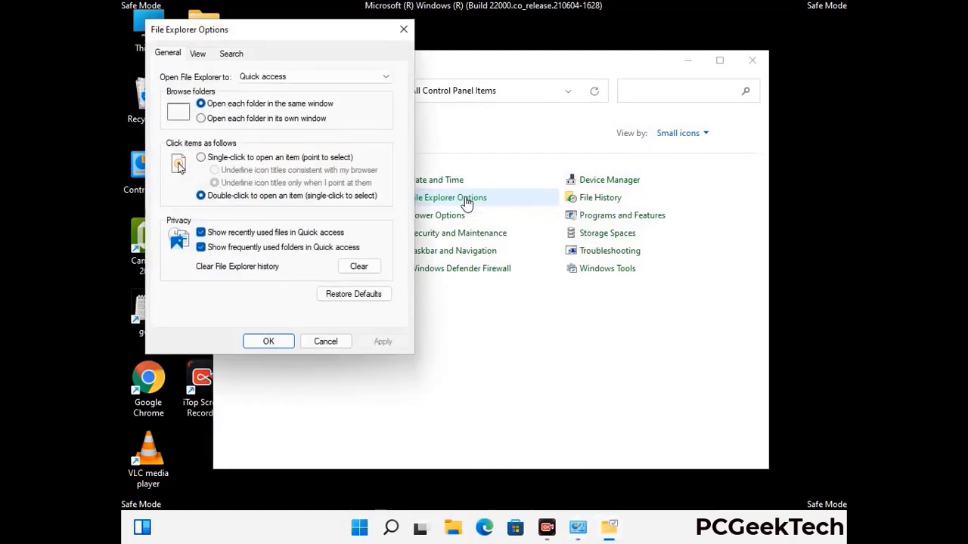
click(198, 55)
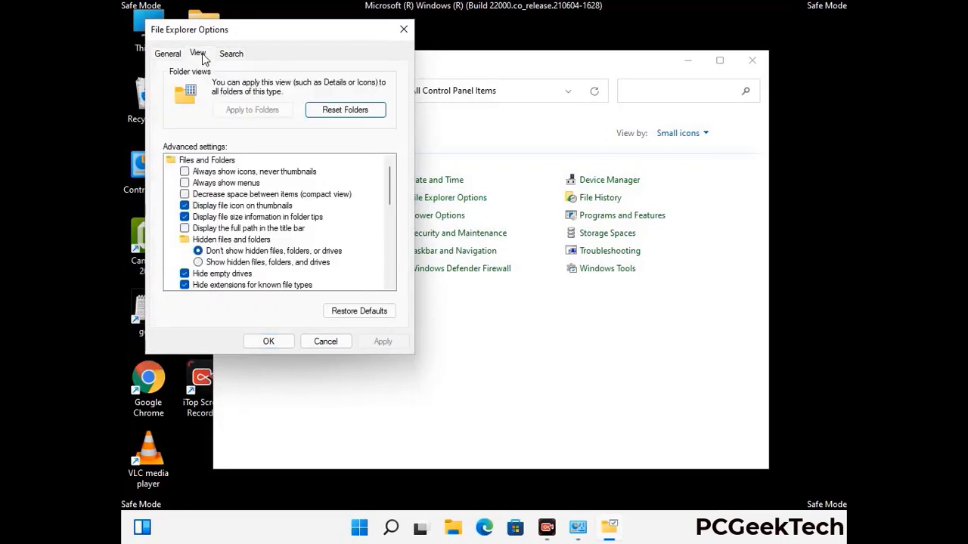
click(198, 262)
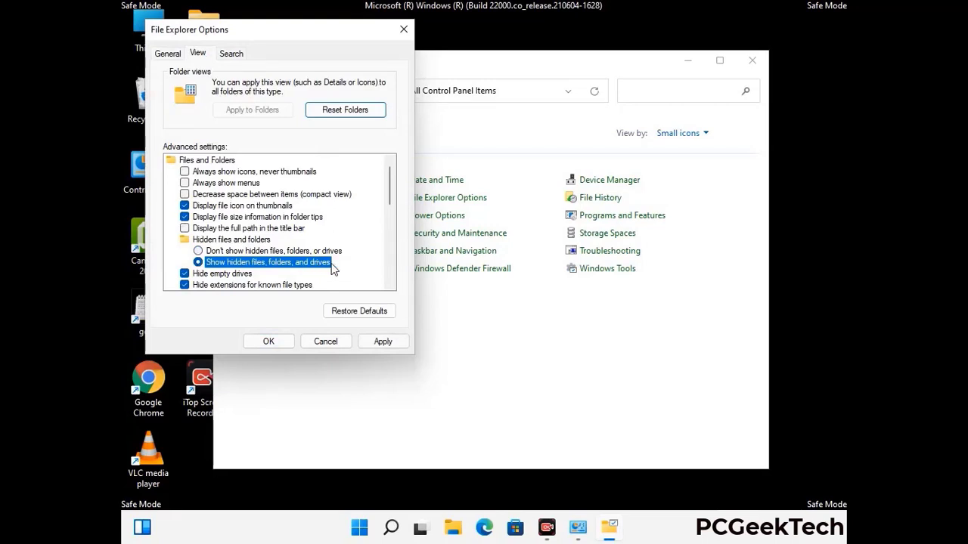
click(381, 343)
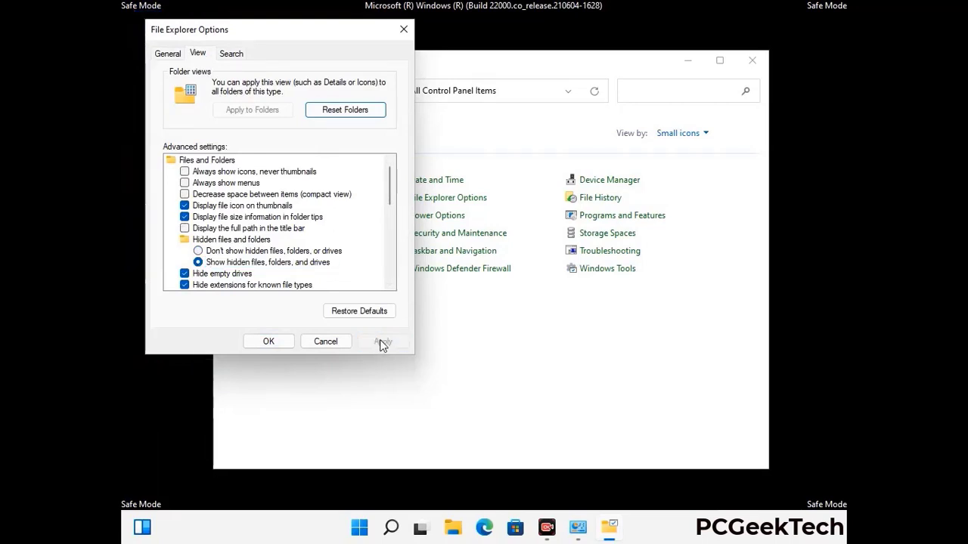
click(255, 342)
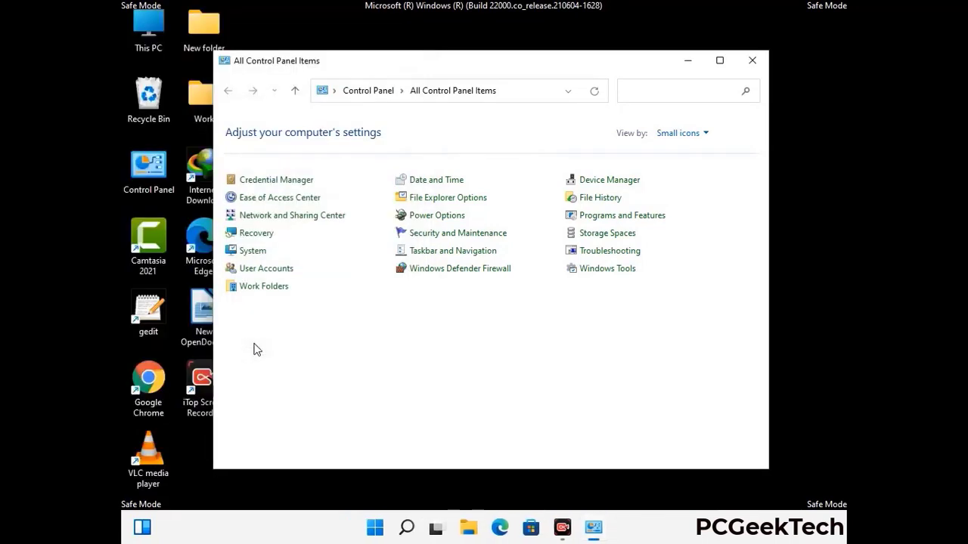
click(749, 63)
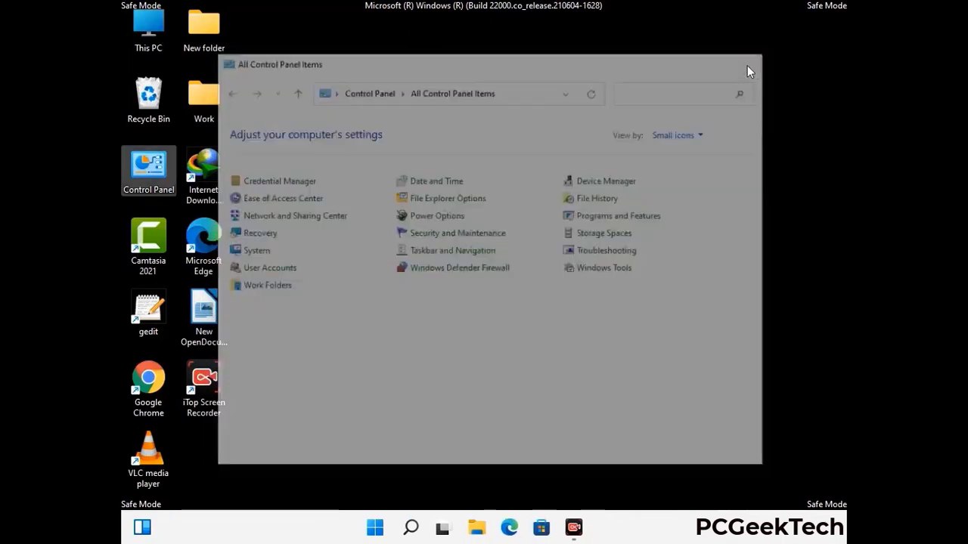
Browse from This PC to C:\Windows\System32\drivers\etc in File Explorer.
double_click(143, 47)
click(424, 331)
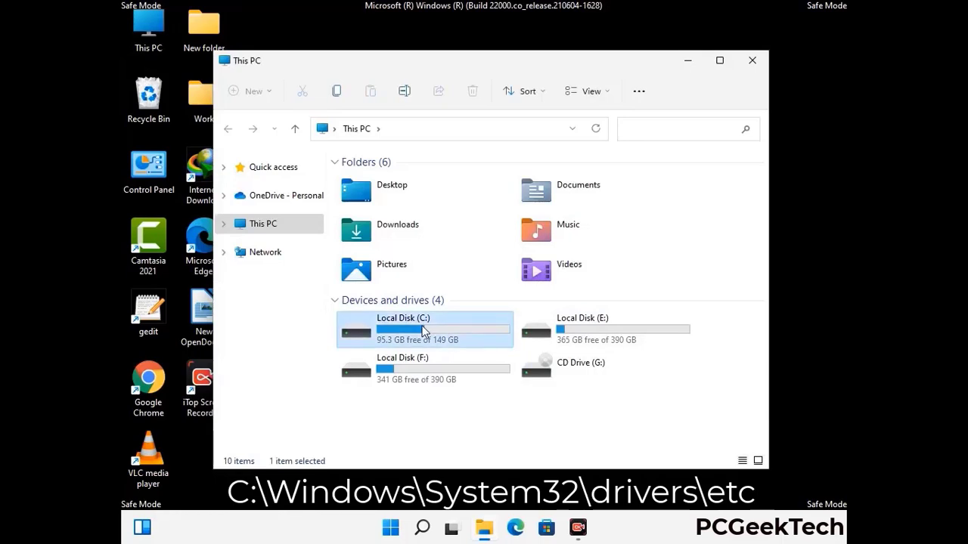
double_click(425, 331)
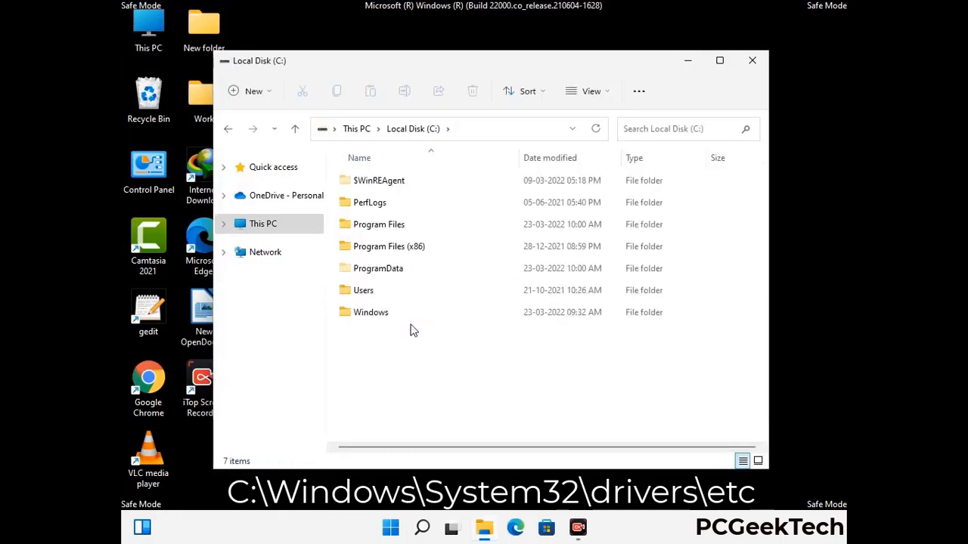
double_click(363, 317)
scroll(478, 326, down, 8)
scroll(478, 326, down, 11)
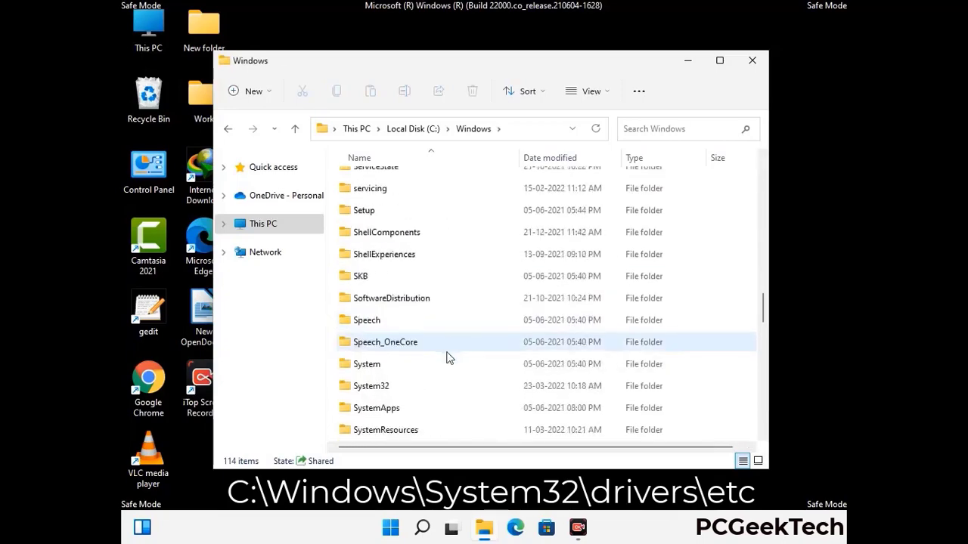
scroll(446, 357, down, 1)
double_click(361, 321)
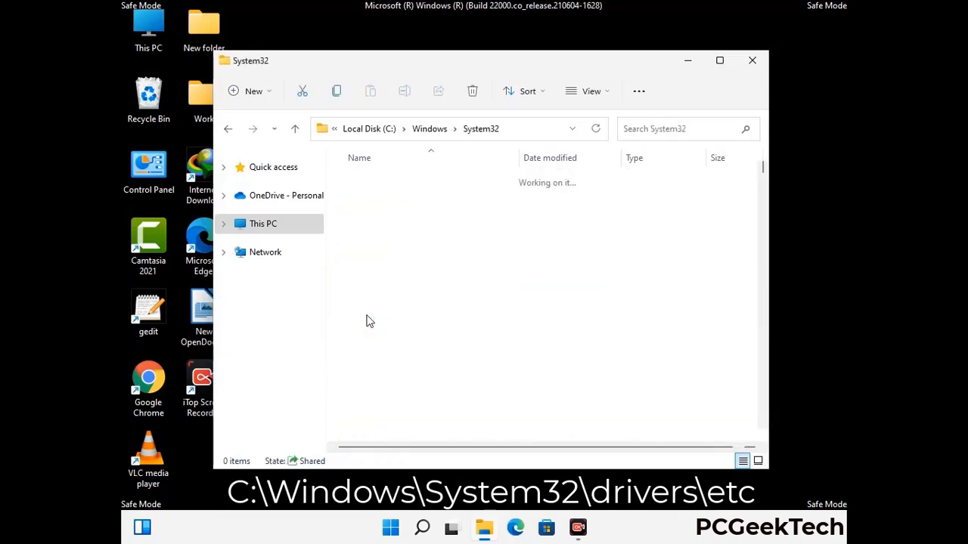
scroll(416, 329, down, 5)
double_click(376, 414)
double_click(360, 225)
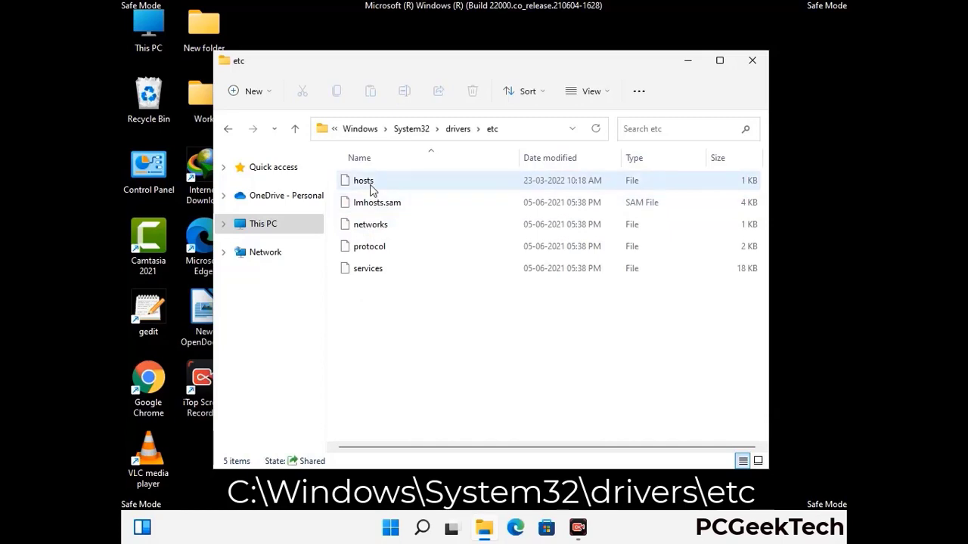
Open the hosts file with Notepad.
click(371, 187)
double_click(371, 181)
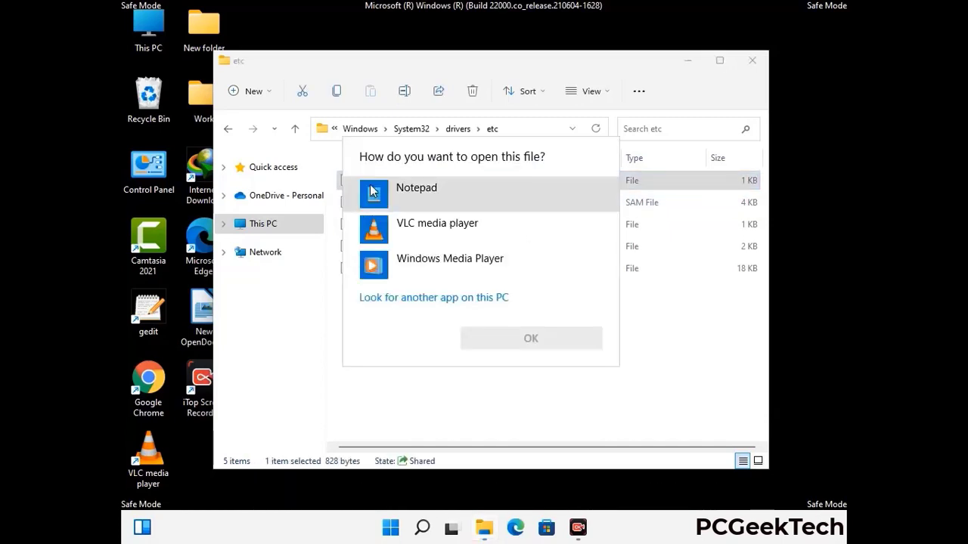
click(429, 192)
click(535, 340)
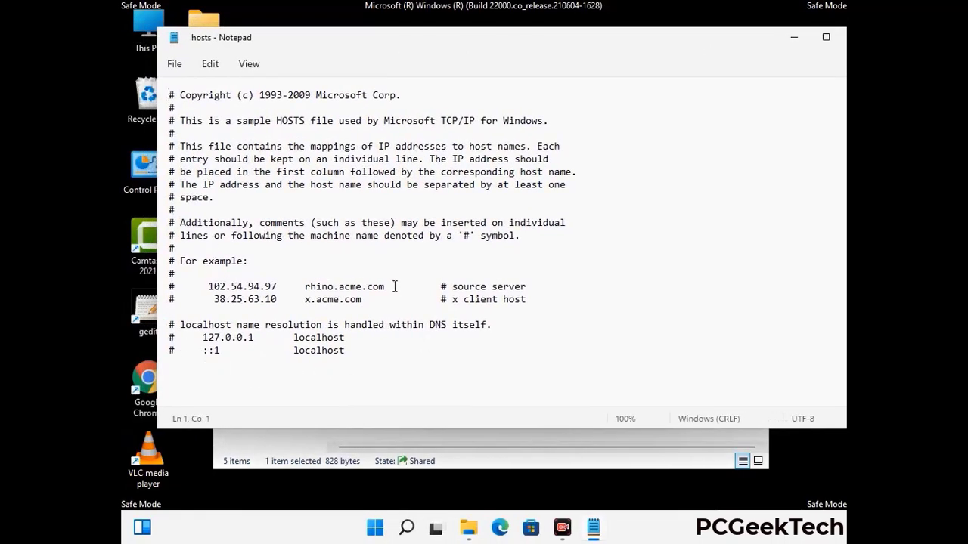
Add an empty line after the localhost entries and save the hosts file.
click(363, 355)
key(Return)
key(Return)
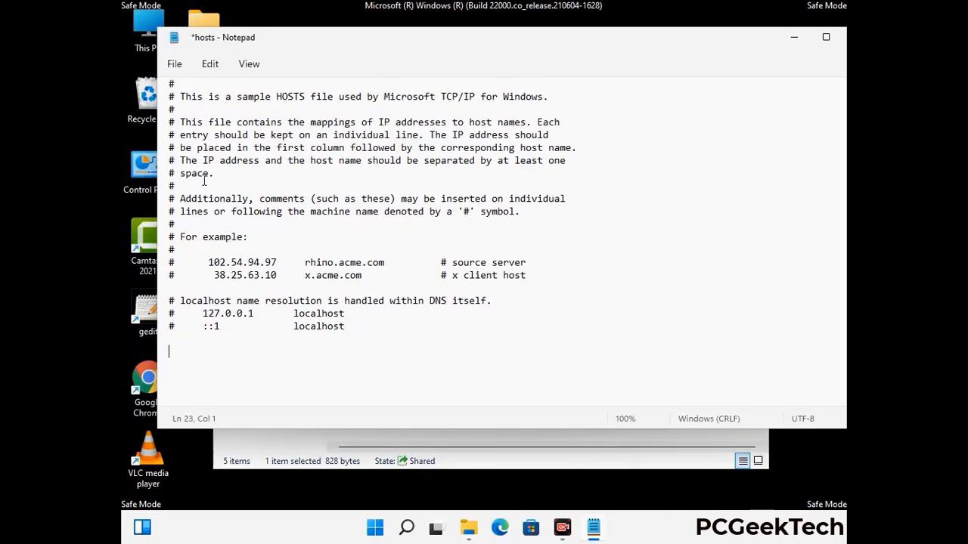
click(174, 64)
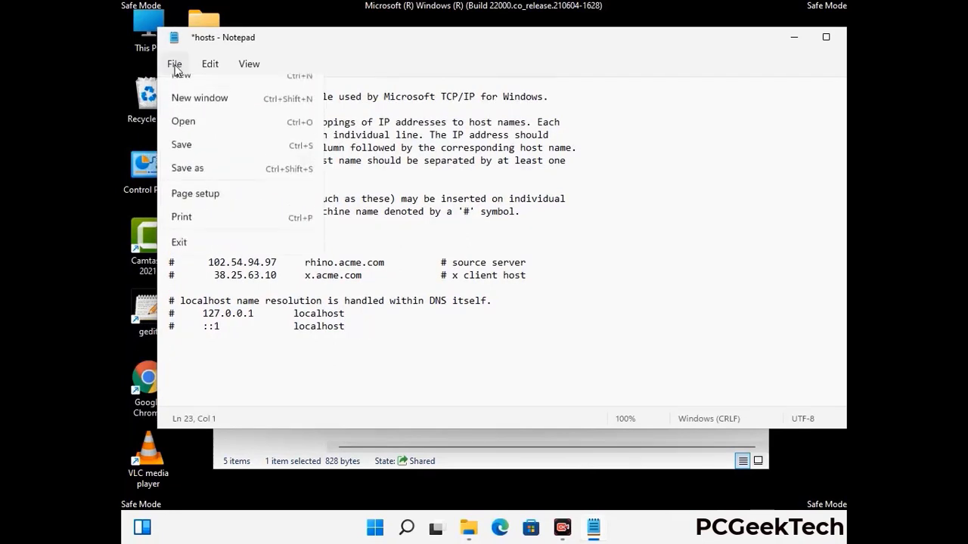
click(182, 158)
Close Notepad and the etc folder window.
drag(732, 47, 621, 47)
click(745, 36)
click(754, 60)
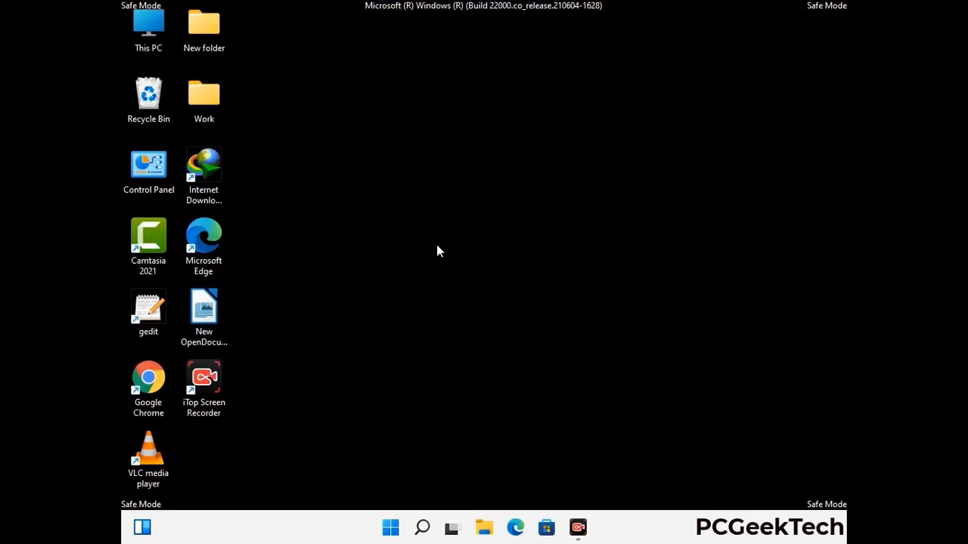
Run %appdata% from the Run box to open the AppData\Roaming folder.
key(super+r)
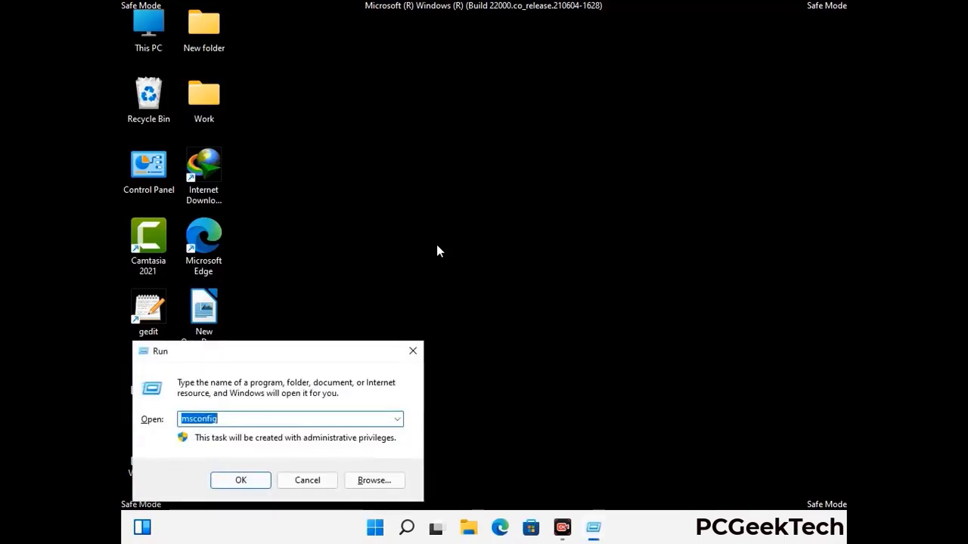
drag(277, 348, 449, 150)
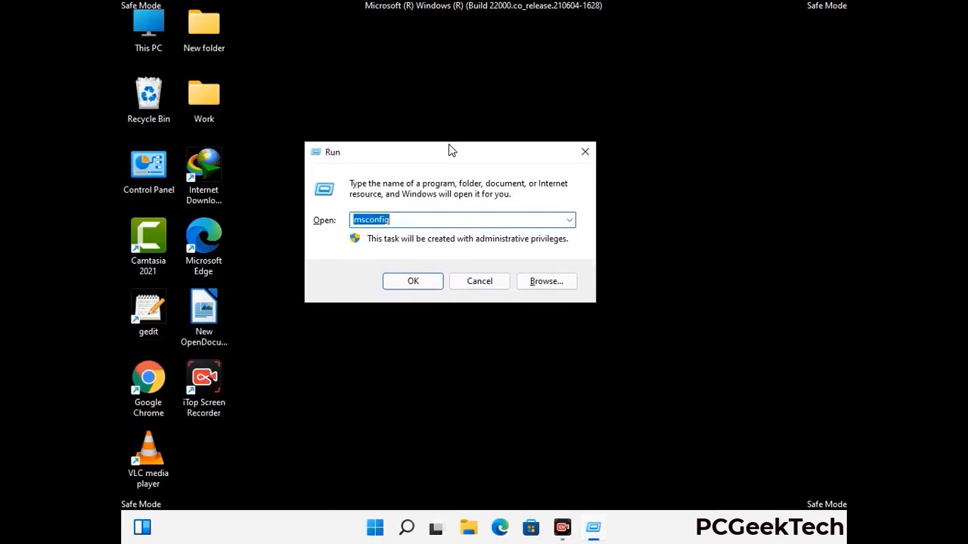
text(%)
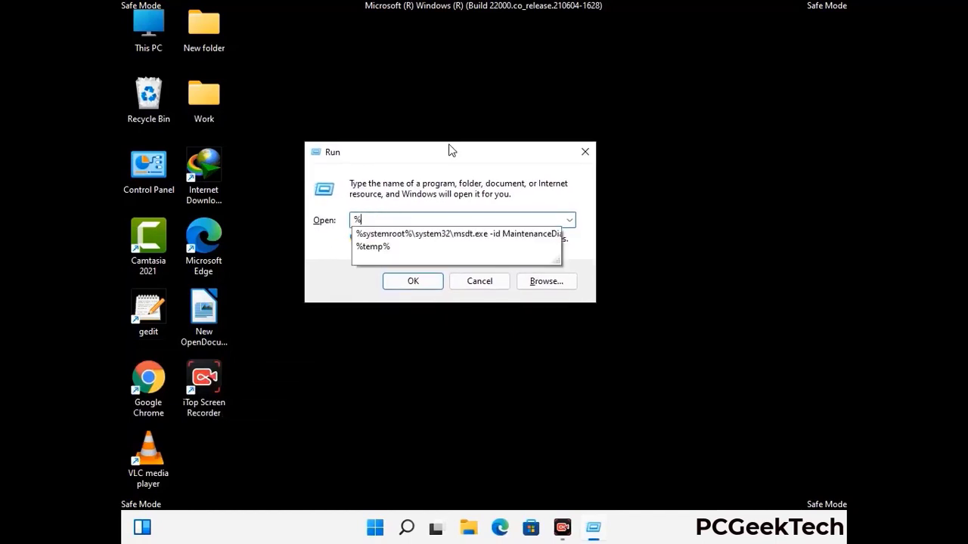
text(a)
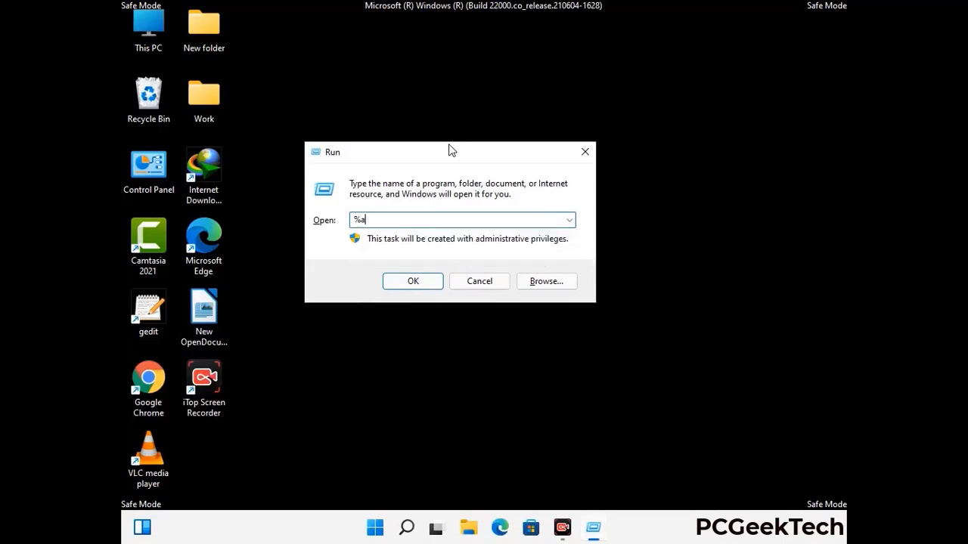
text(ppdata%)
key(Return)
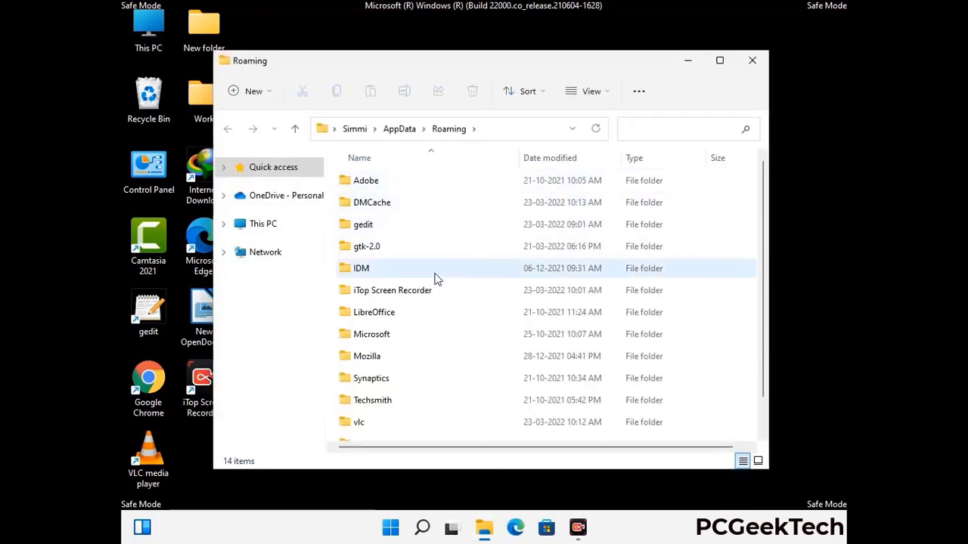
Delete the leftover Zoom folder from AppData\Roaming, leaving 13 items, and close the window.
scroll(453, 270, down, 1)
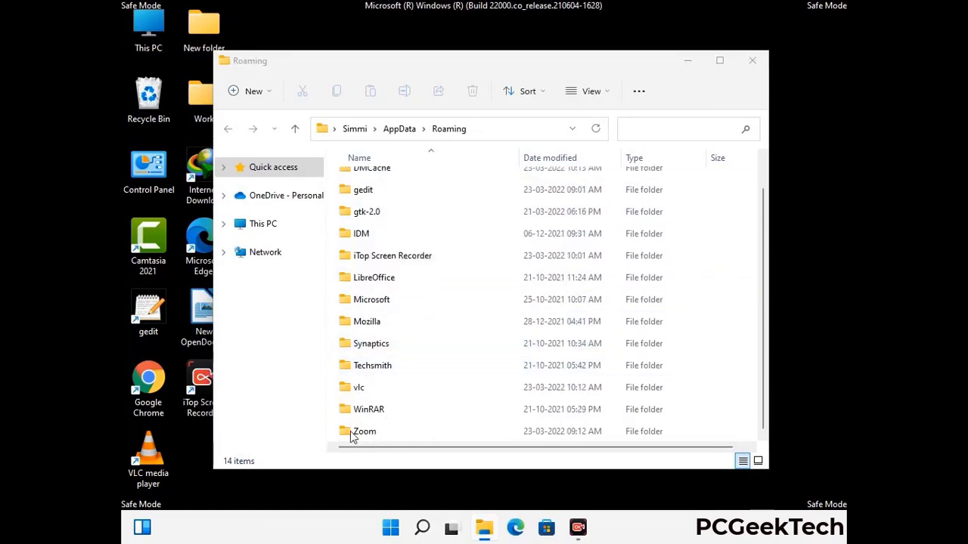
click(542, 427)
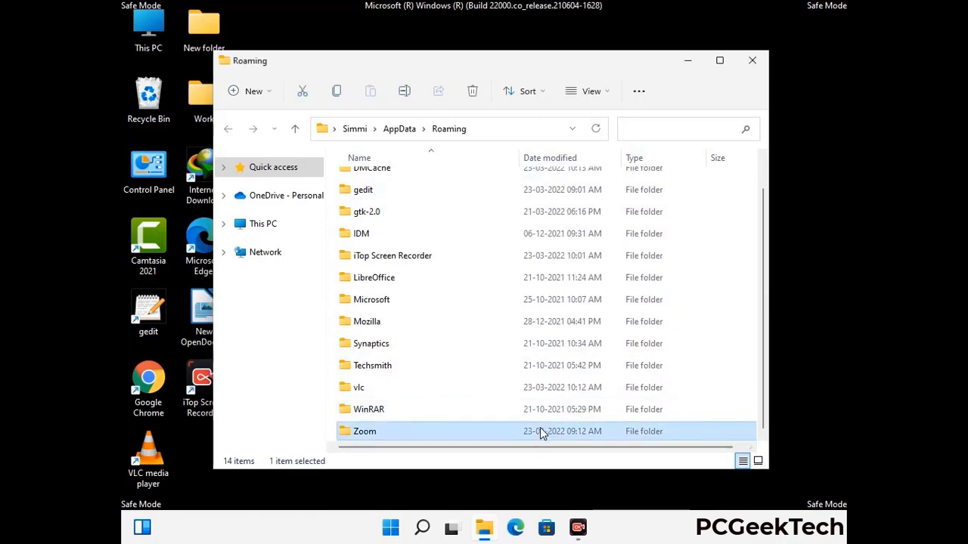
click(479, 97)
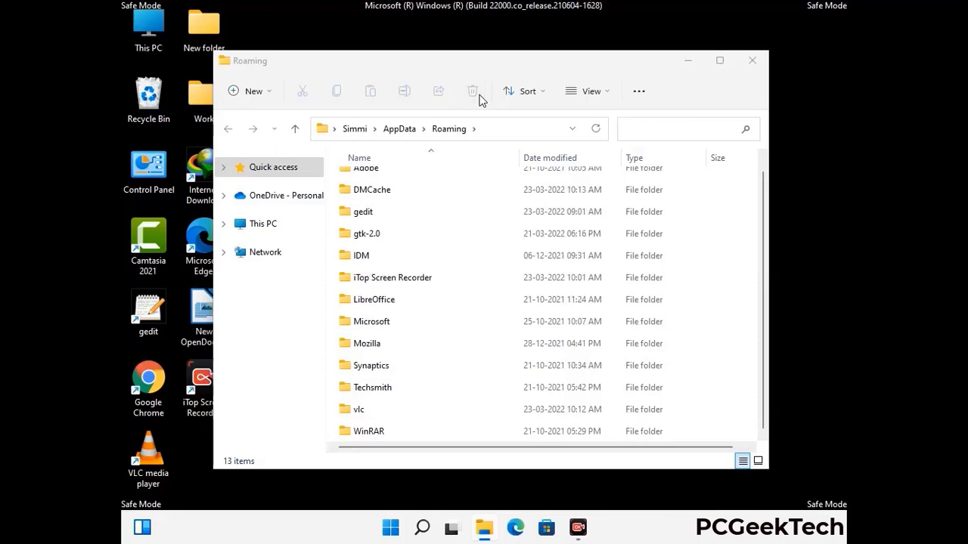
click(749, 63)
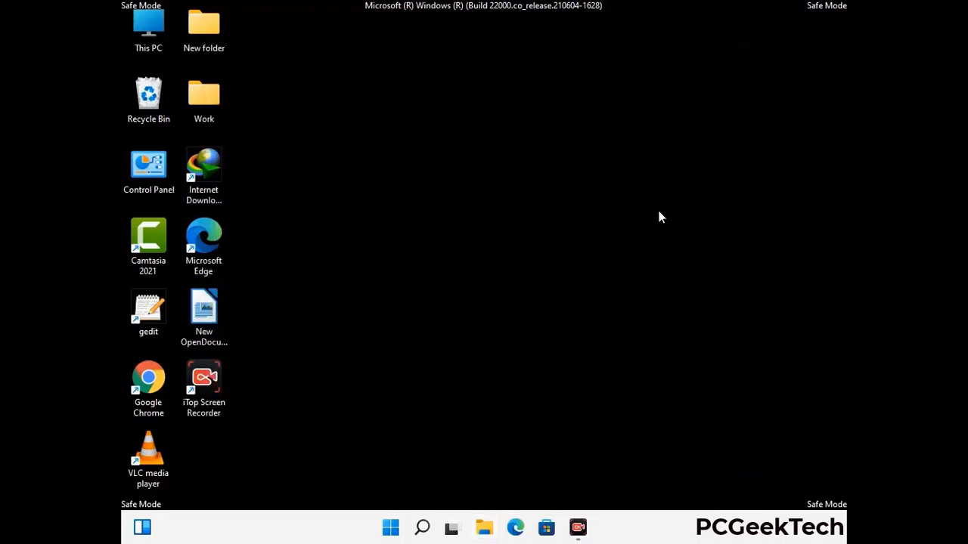
Run %LocalAppData% from the Run box to open AppData\Local.
key(super+r)
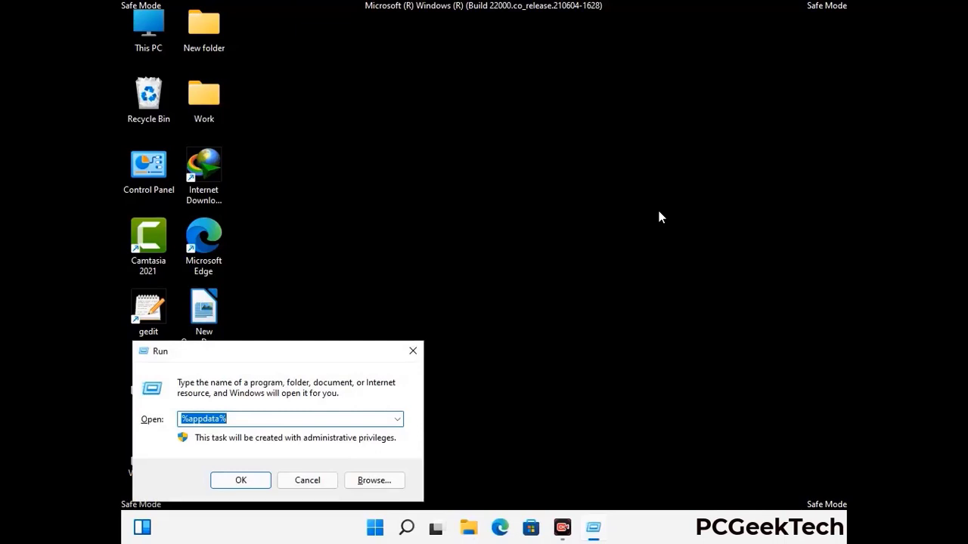
drag(302, 359, 507, 191)
text(%Loca)
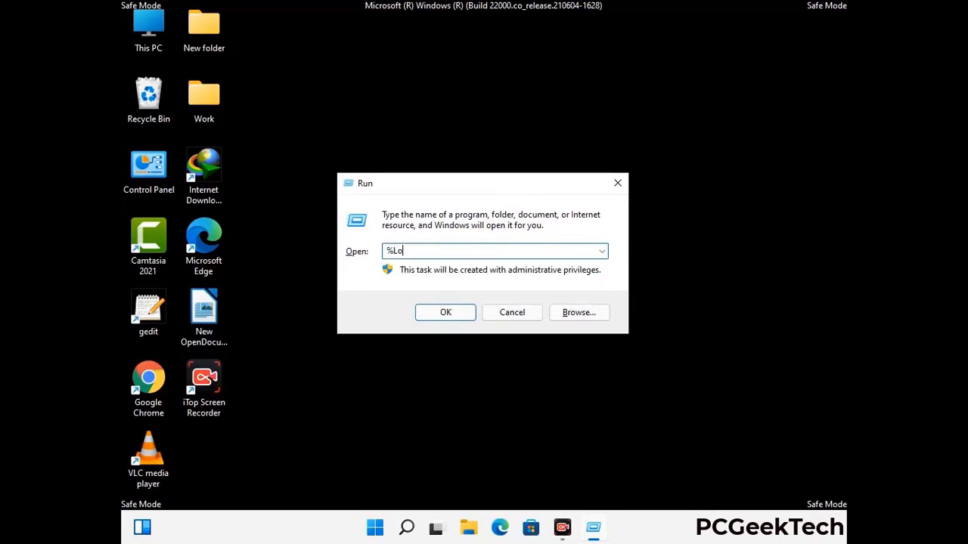
text(lAppData%)
key(Return)
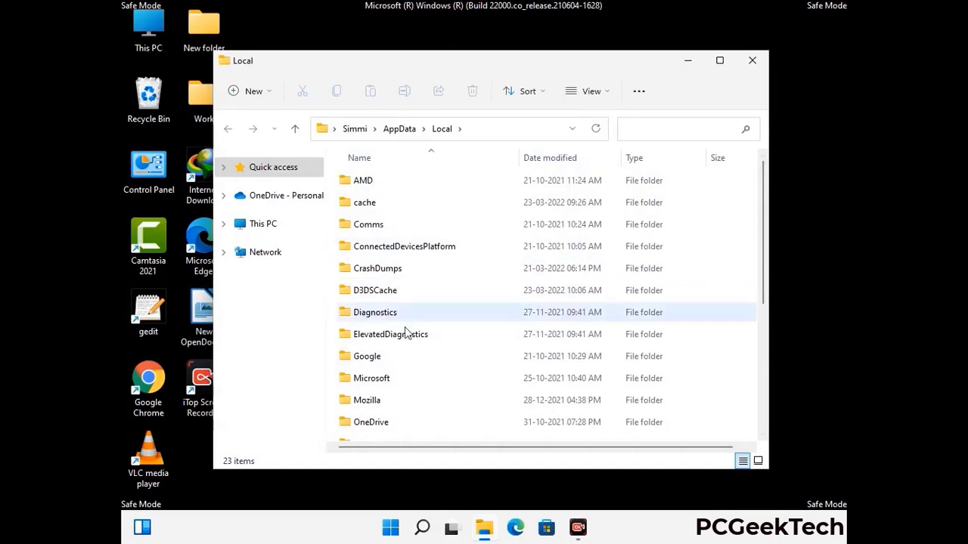
Delete the leftover Mozilla folder from AppData\Local, leaving 22 items, and close the window.
scroll(406, 334, down, 1)
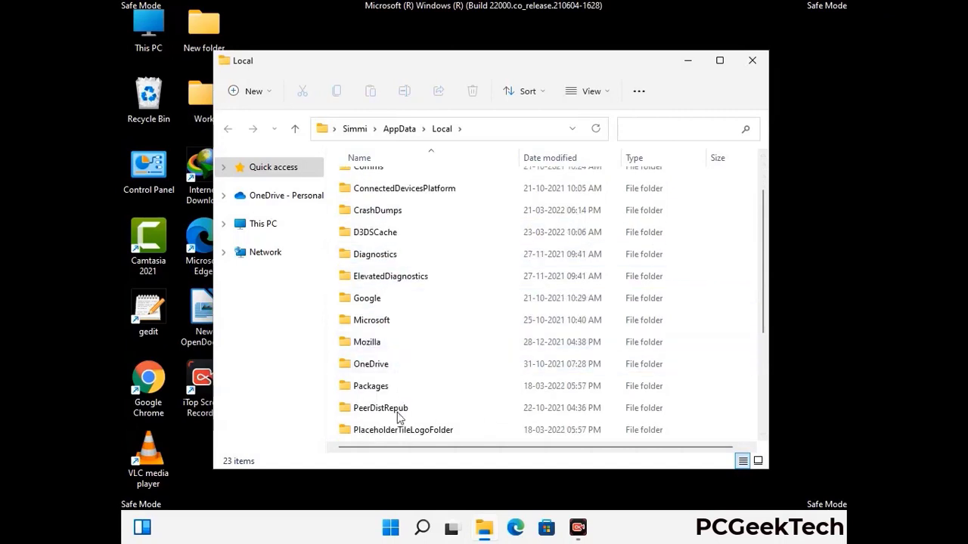
click(378, 345)
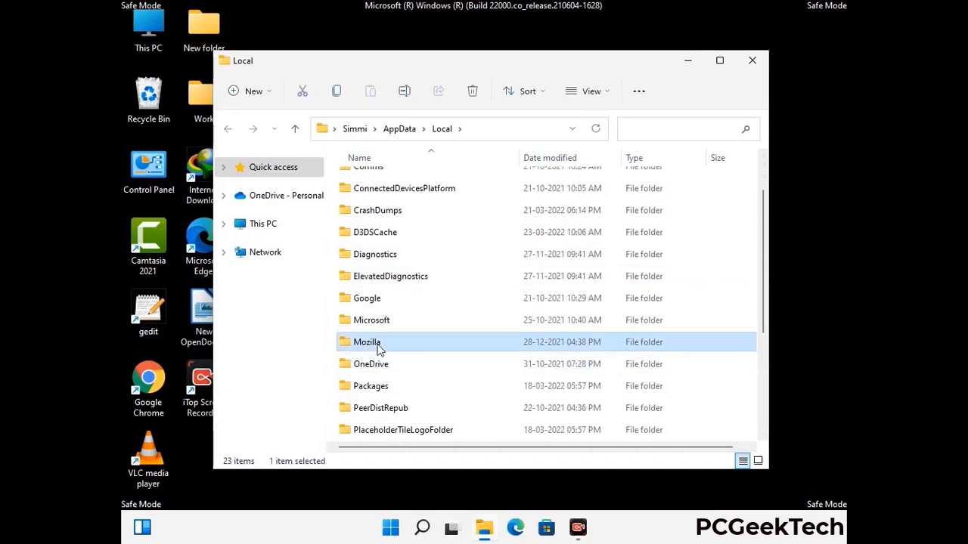
key(Tab)
click(471, 98)
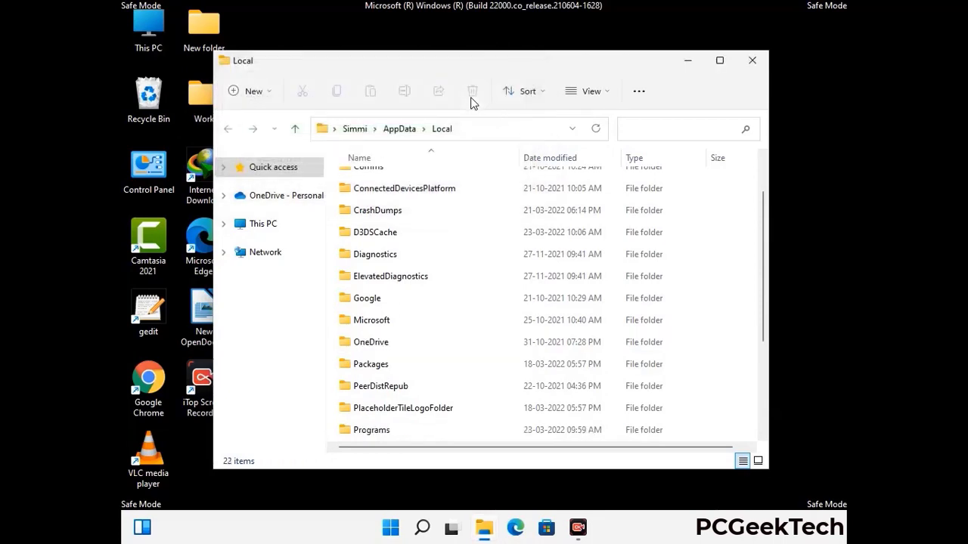
click(754, 69)
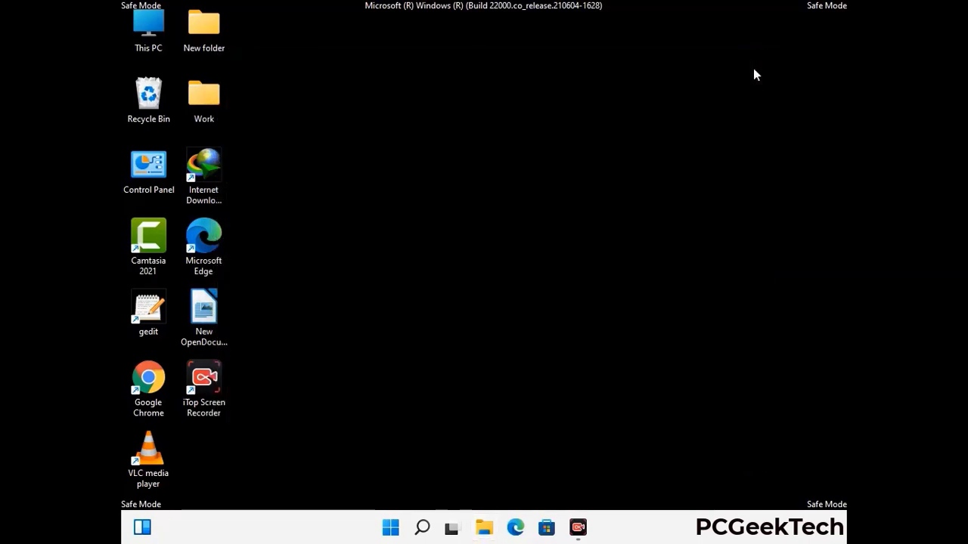
Run %ProgramData% from the Run box to open C:\ProgramData.
key(super+r)
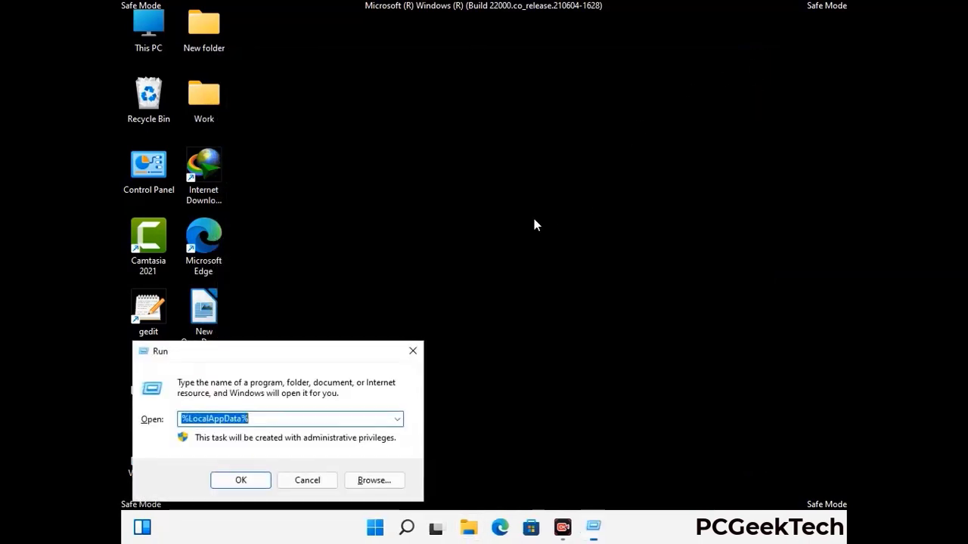
drag(268, 356, 445, 202)
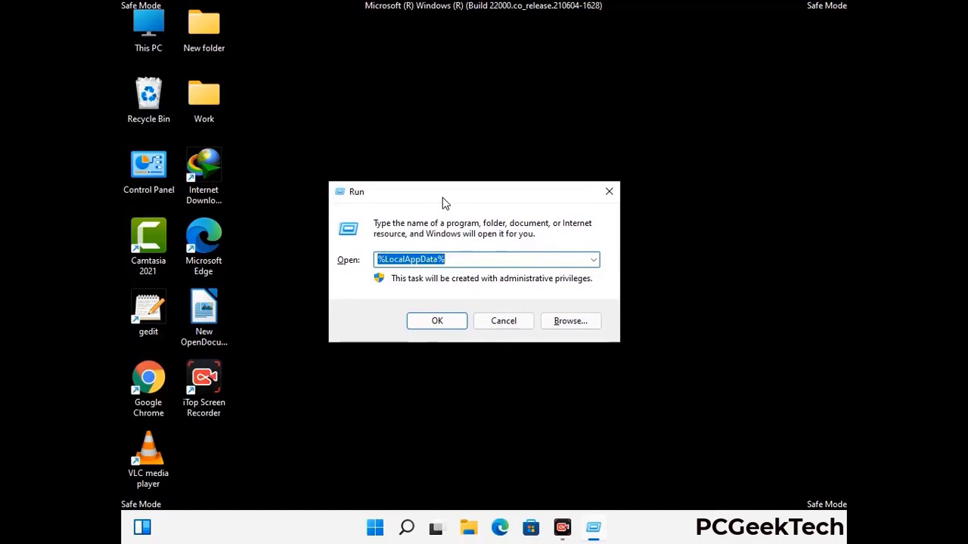
text(%)
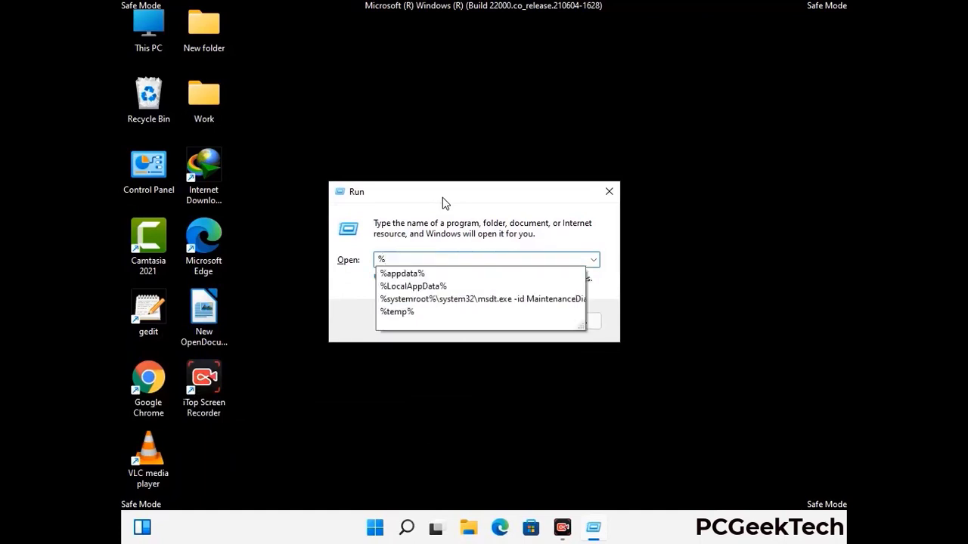
text(ProgramData%)
key(Return)
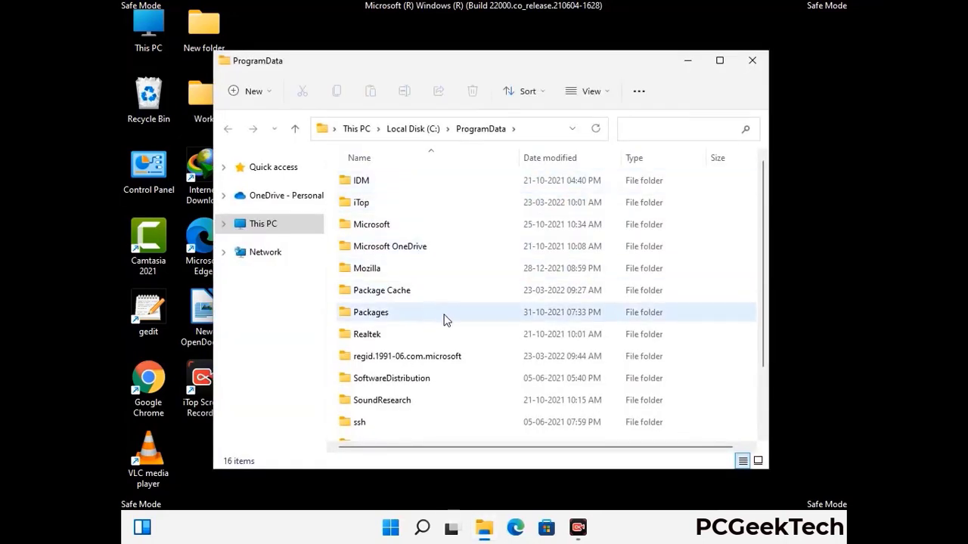
Delete the Mozilla folder from ProgramData, leaving 15 items, and close the window.
scroll(443, 321, down, 1)
scroll(442, 341, down, 1)
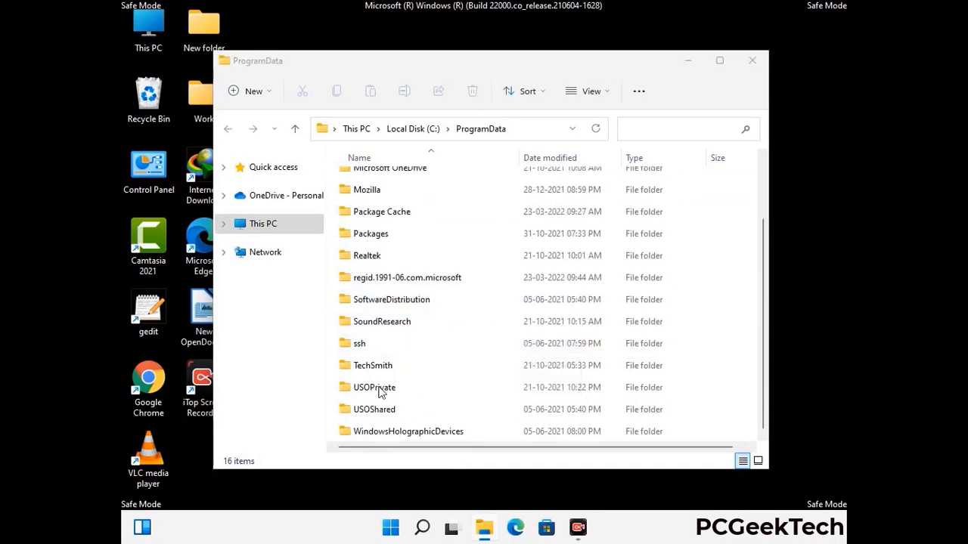
click(382, 190)
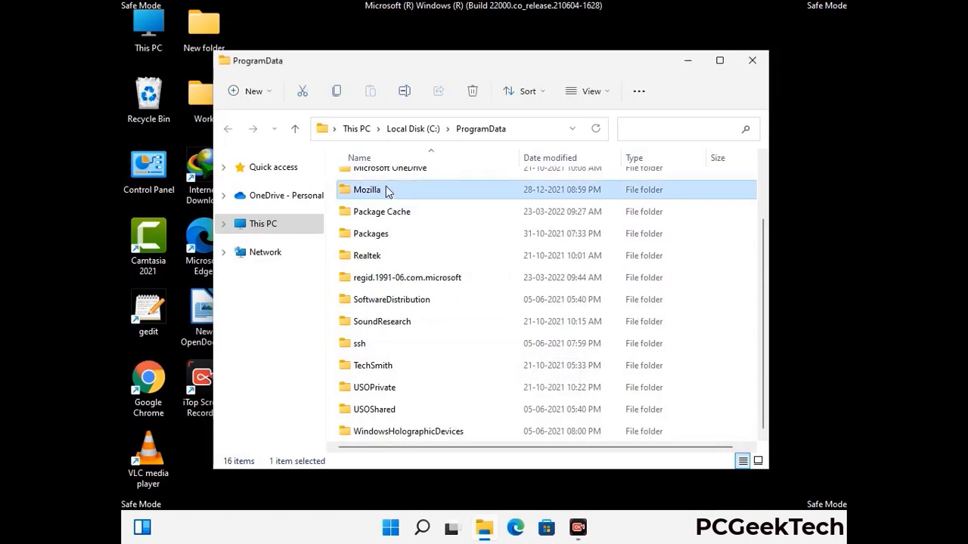
click(474, 91)
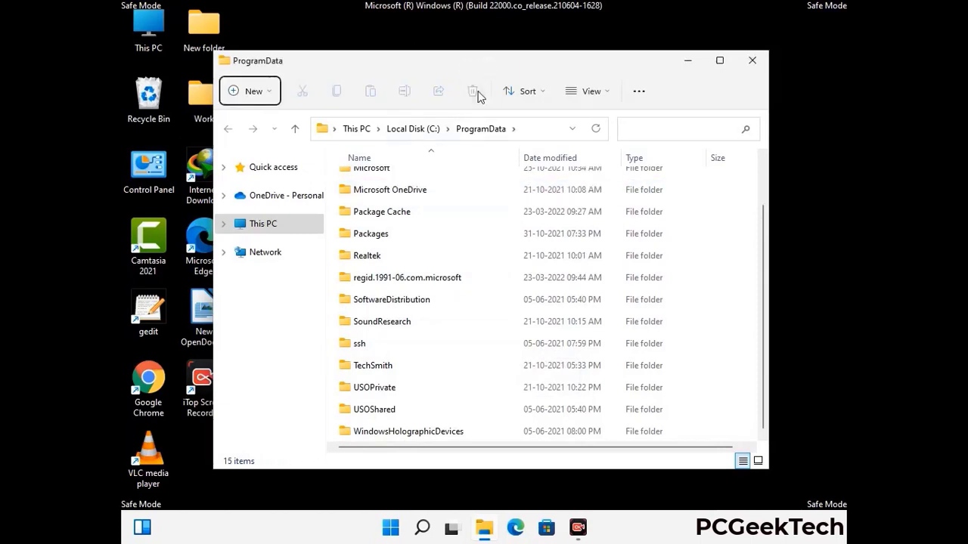
scroll(529, 265, up, 1)
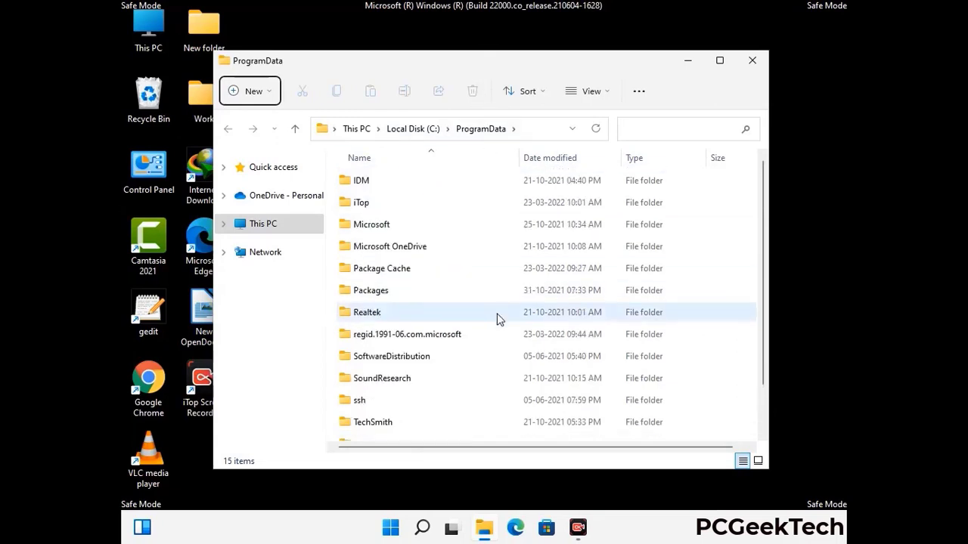
click(756, 62)
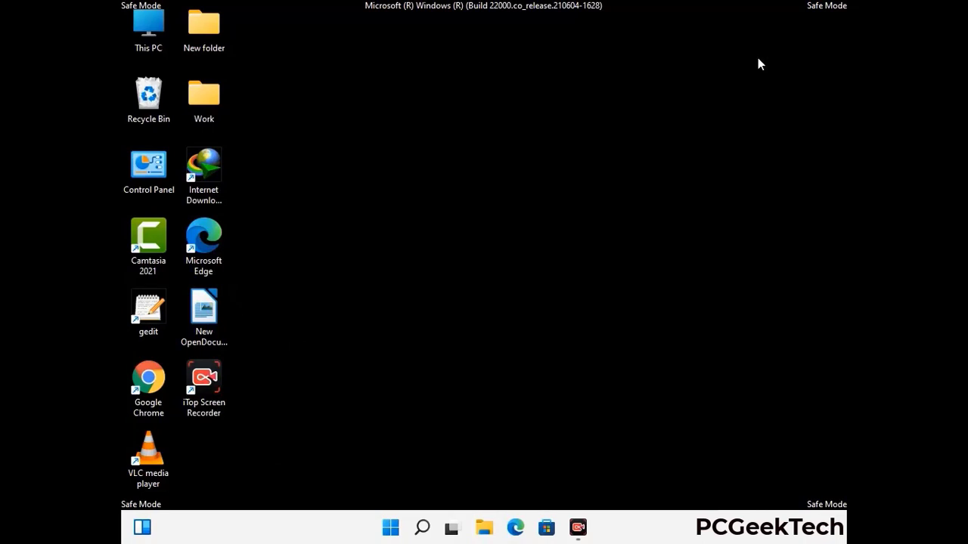
Run %WinDir% from the Run box to open the C:\Windows folder.
key(super+r)
drag(315, 349, 505, 196)
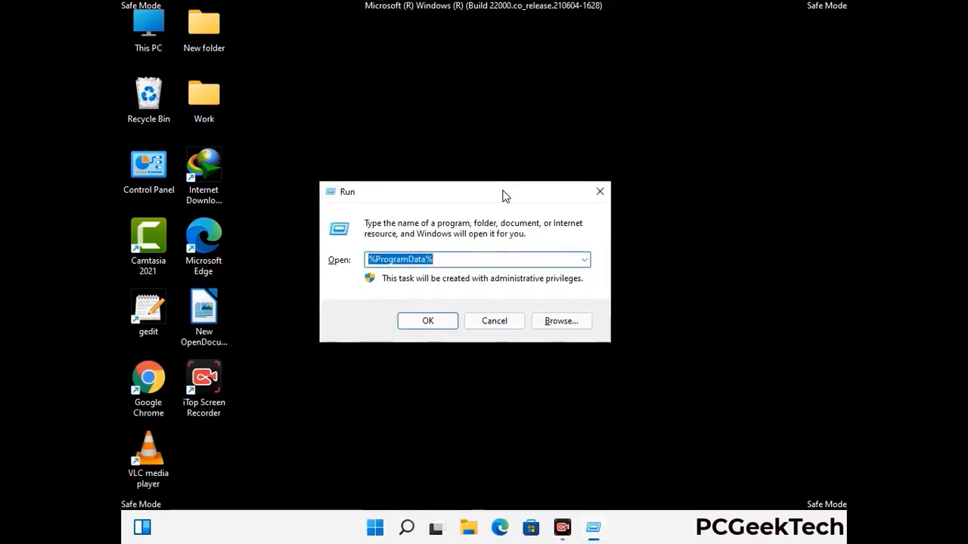
text(%WinDir%)
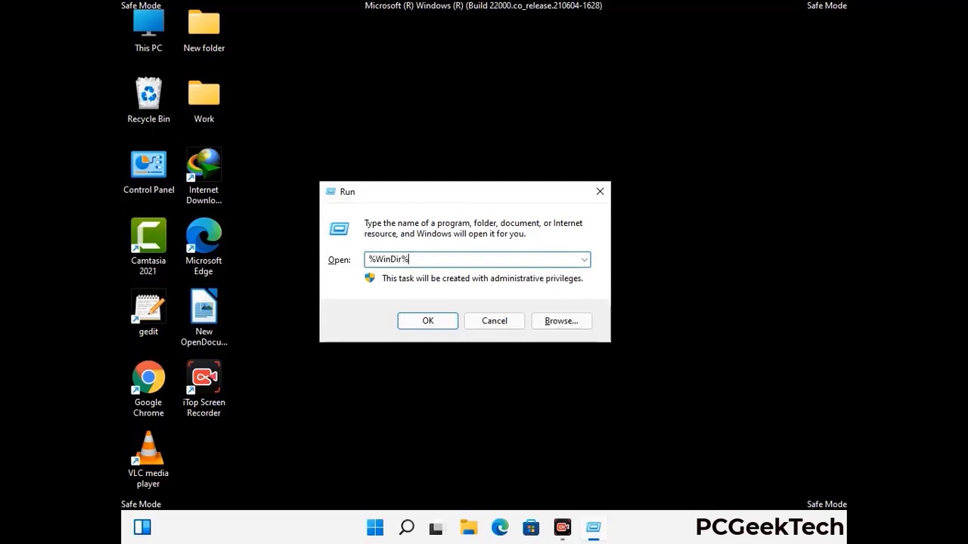
key(Return)
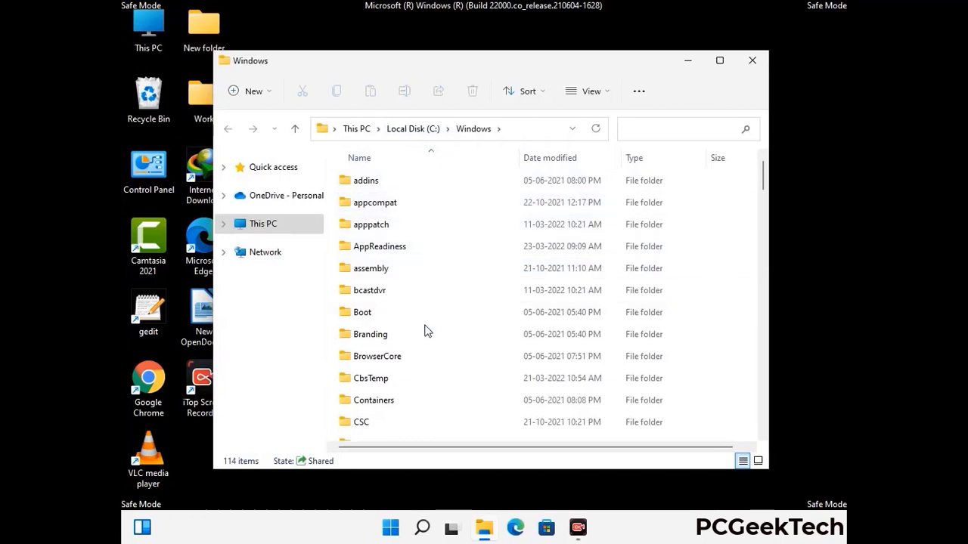
Look through the 114 items in C:\Windows, then close the window.
scroll(424, 325, down, 2)
scroll(425, 337, down, 1)
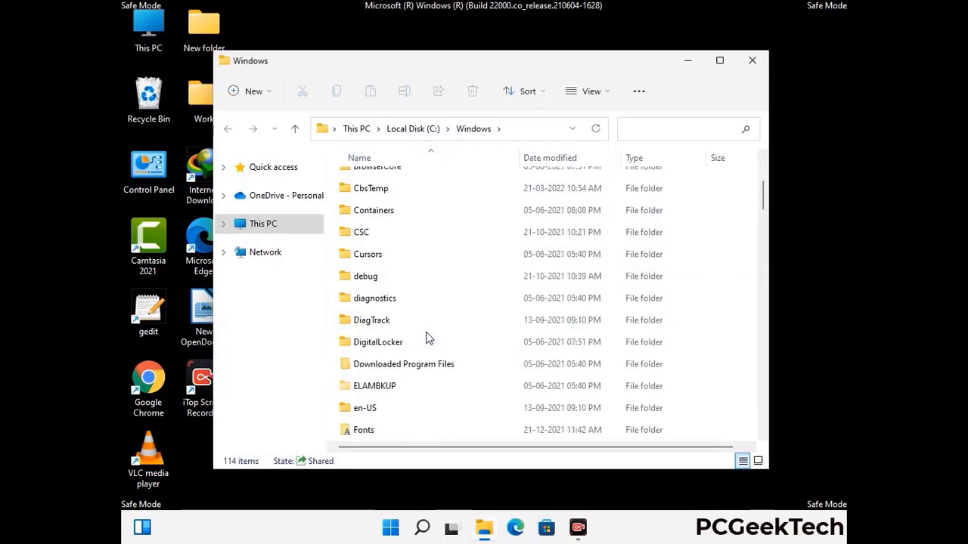
scroll(425, 337, down, 5)
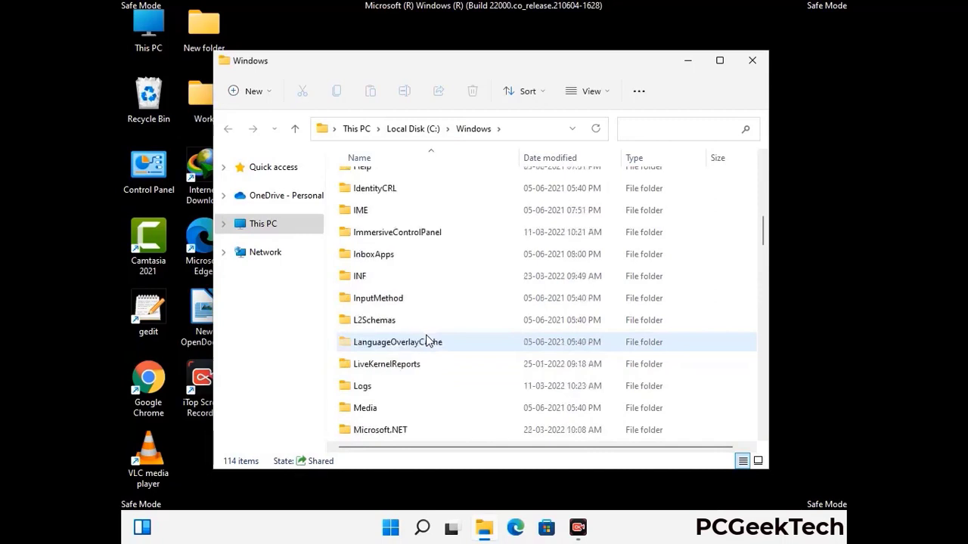
scroll(426, 342, down, 1)
scroll(425, 341, down, 6)
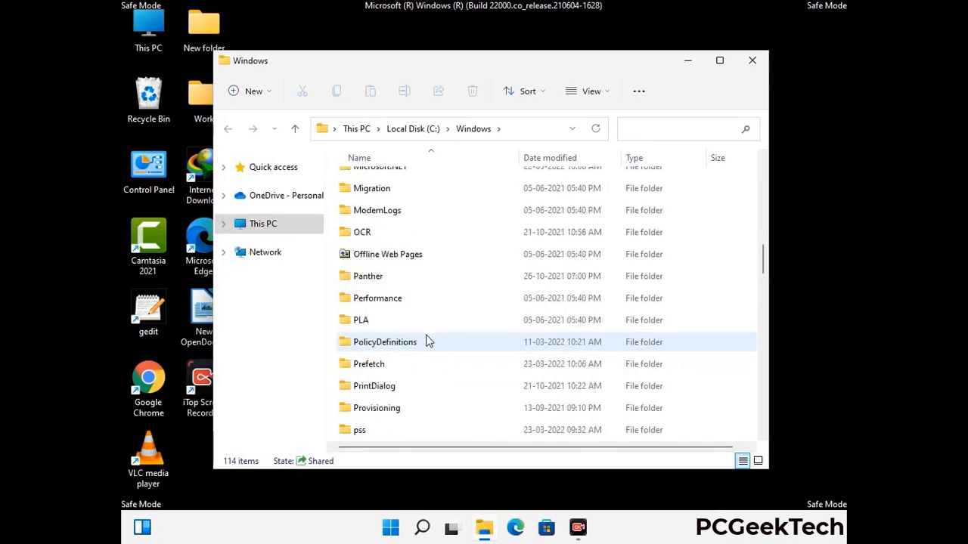
scroll(426, 342, down, 7)
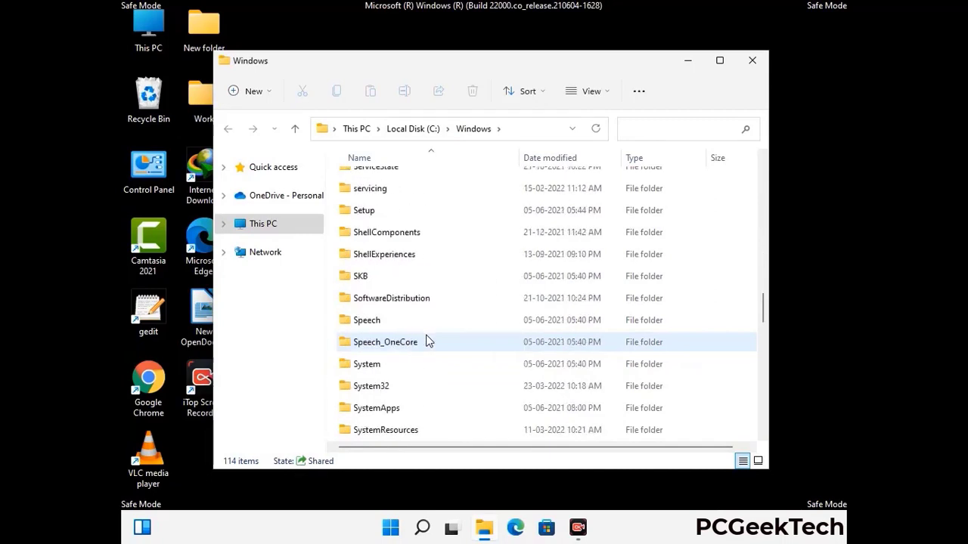
scroll(425, 342, down, 12)
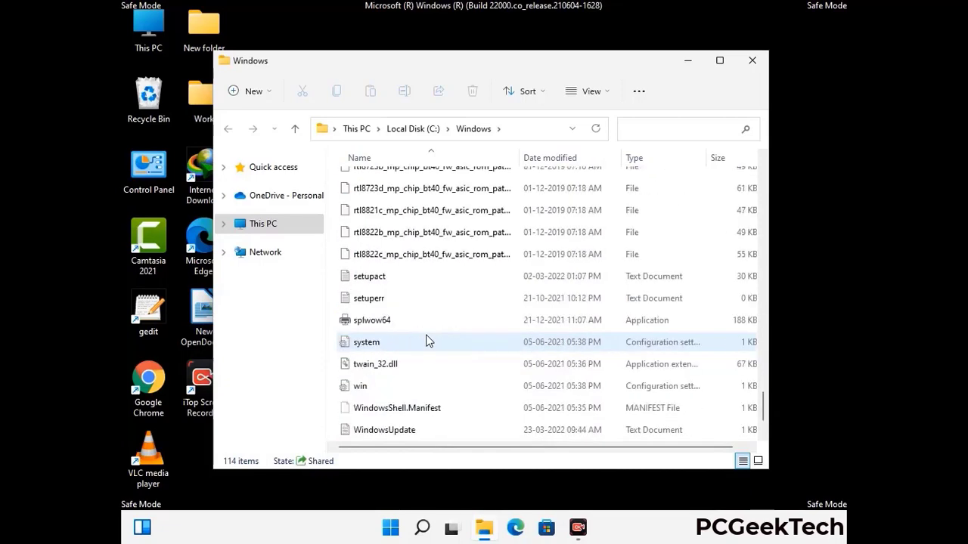
scroll(426, 342, down, 1)
scroll(425, 342, up, 15)
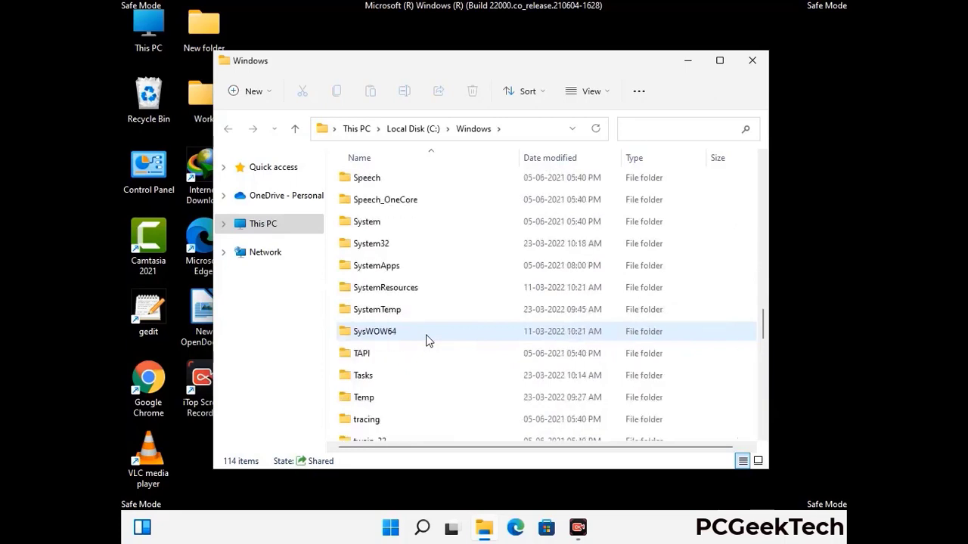
scroll(425, 342, up, 3)
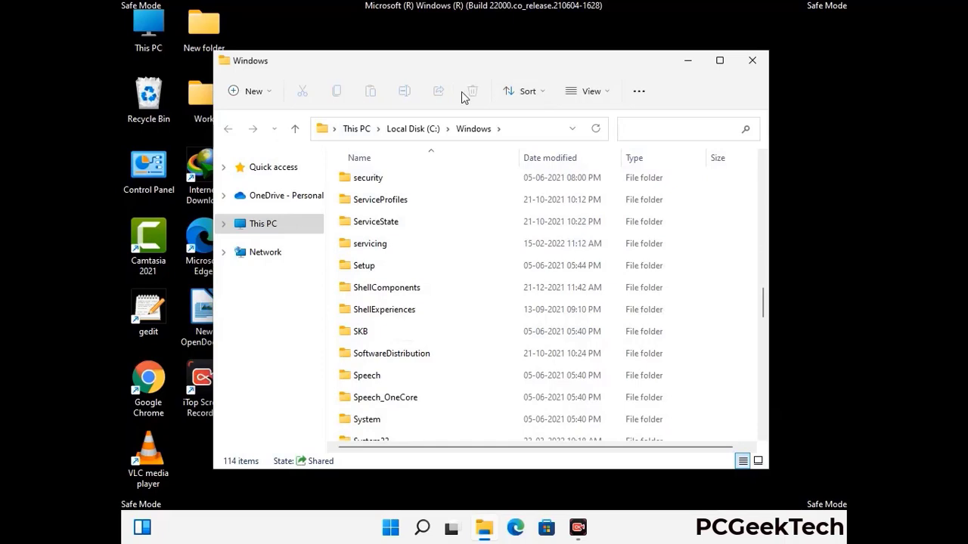
click(756, 61)
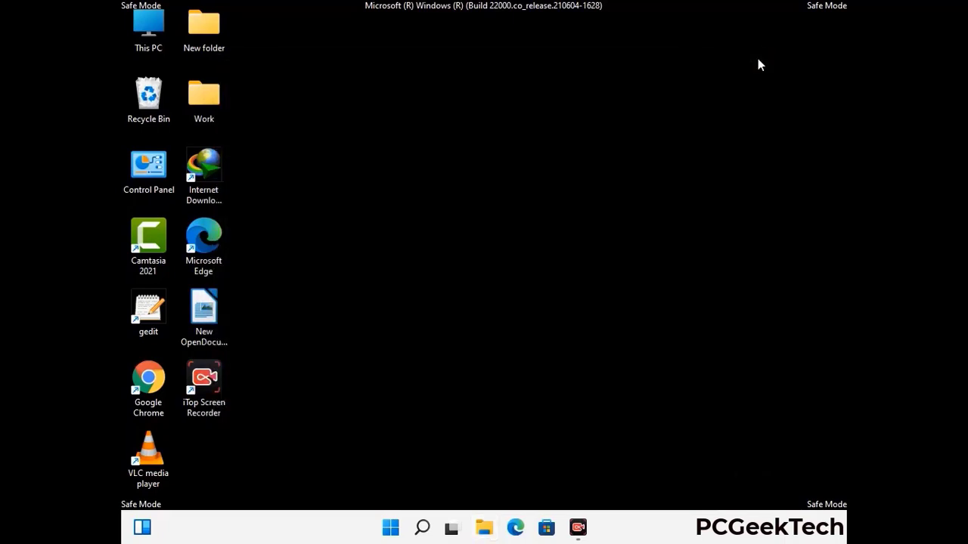
Open %temp%, delete all its items, close the folder, and bring up Run again.
key(super+r)
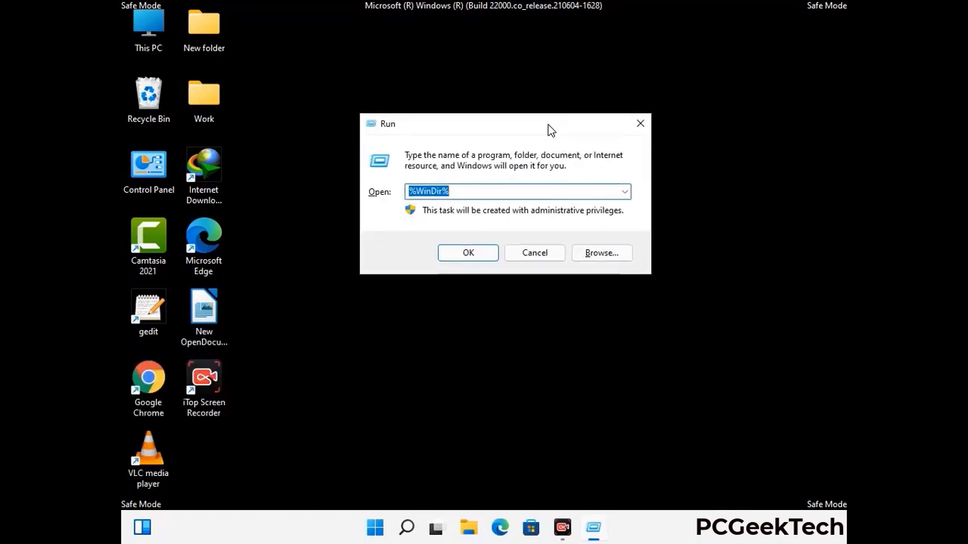
text(%temp%)
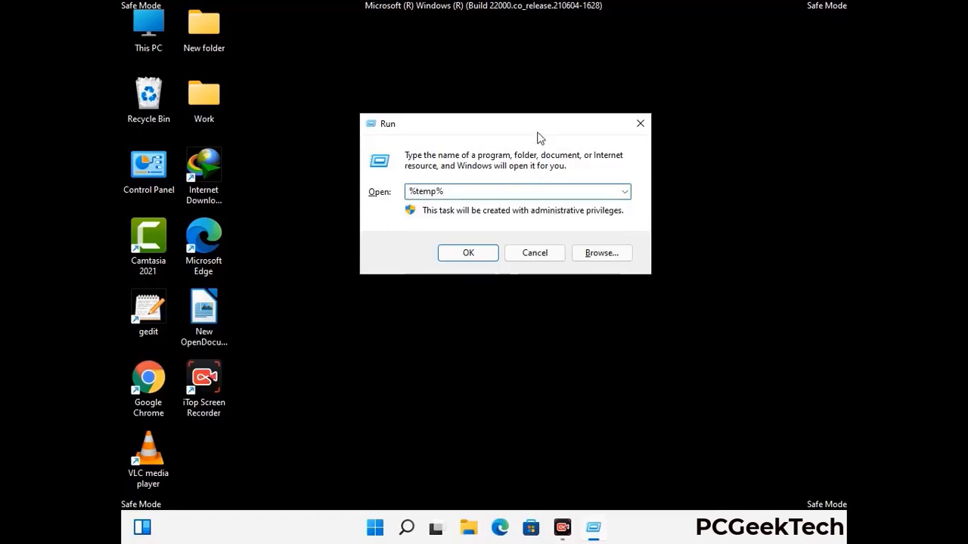
click(483, 251)
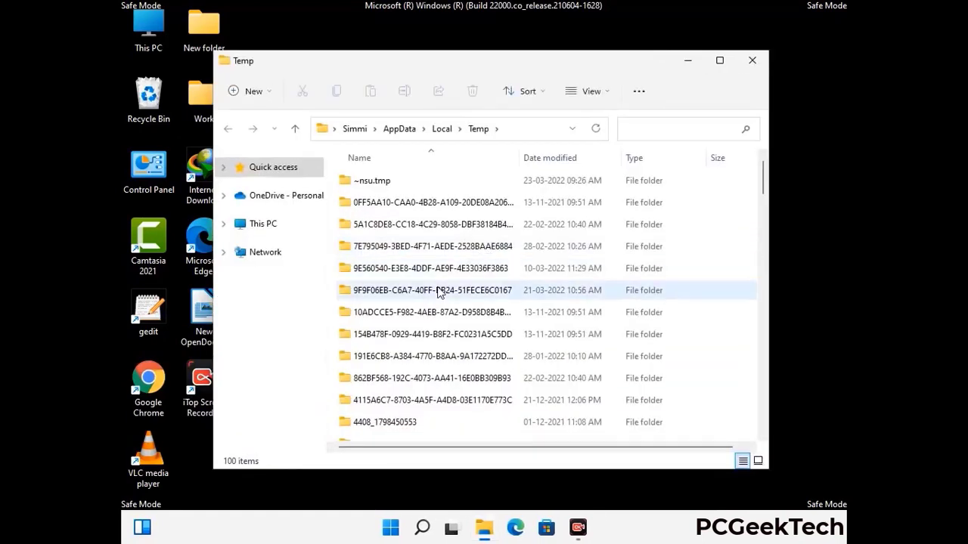
click(438, 292)
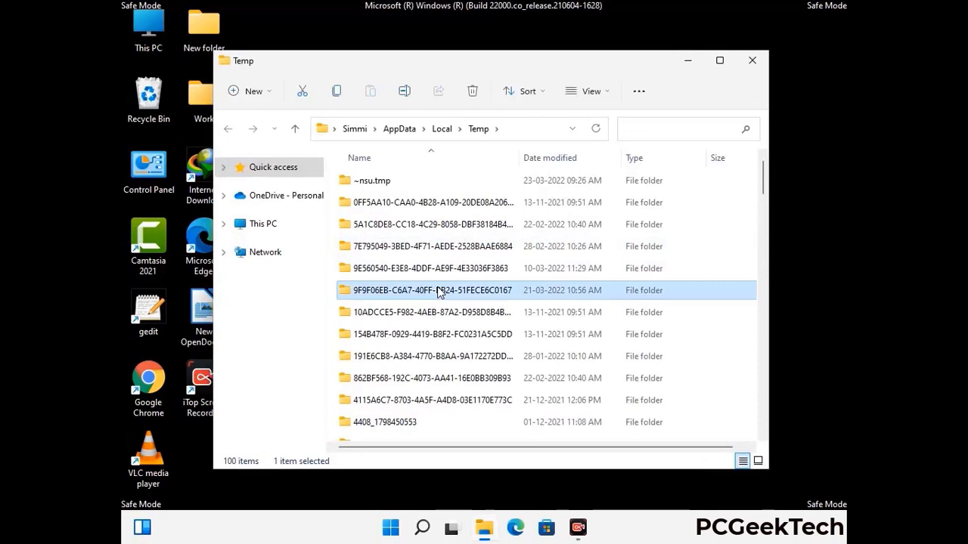
key(ctrl+a)
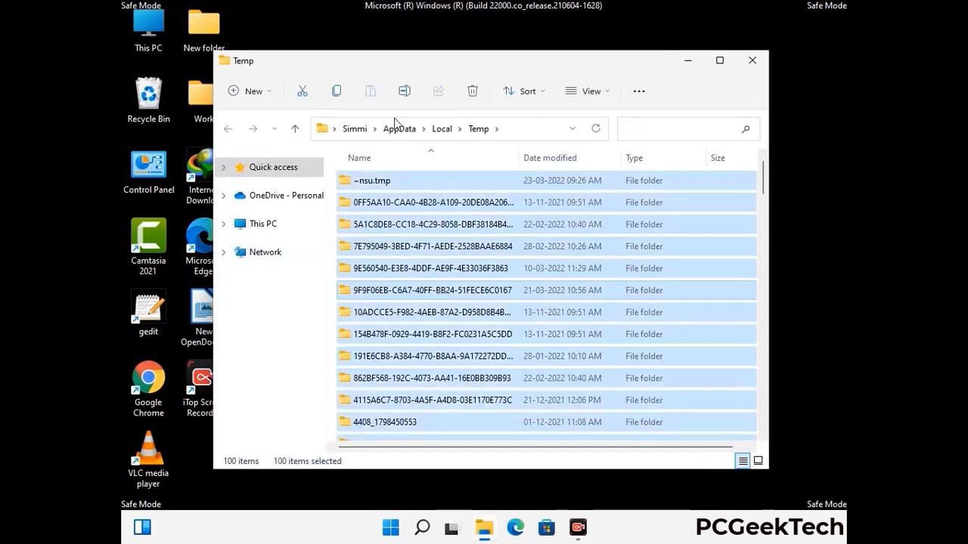
click(474, 91)
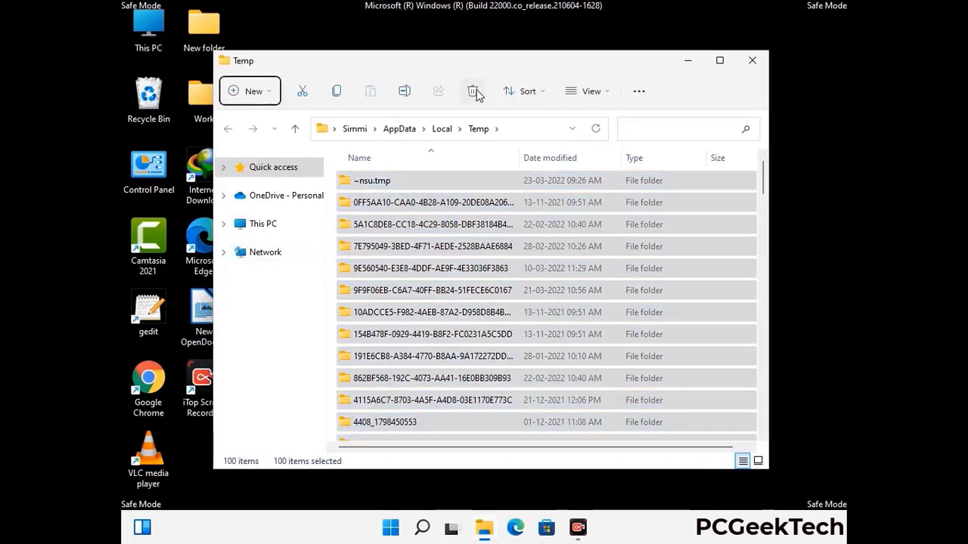
click(751, 60)
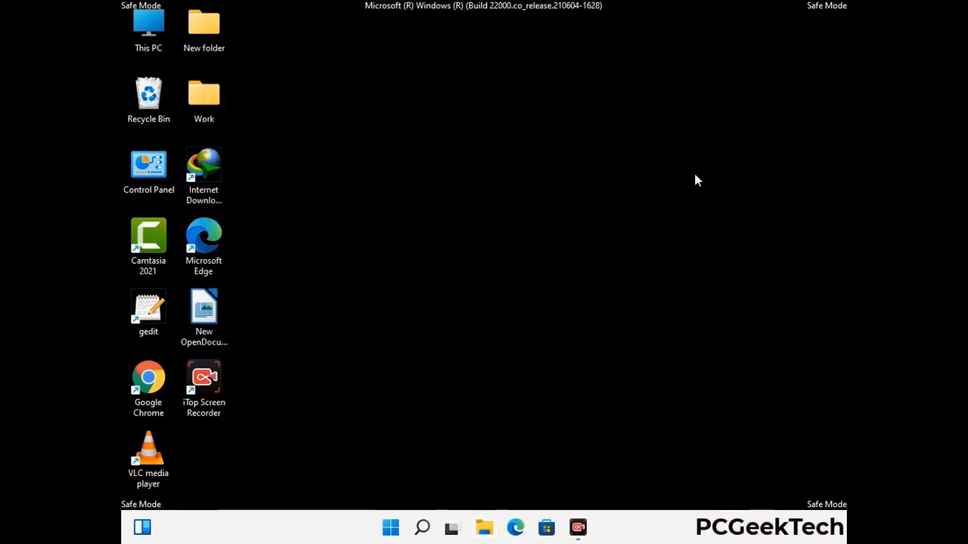
key(super+r)
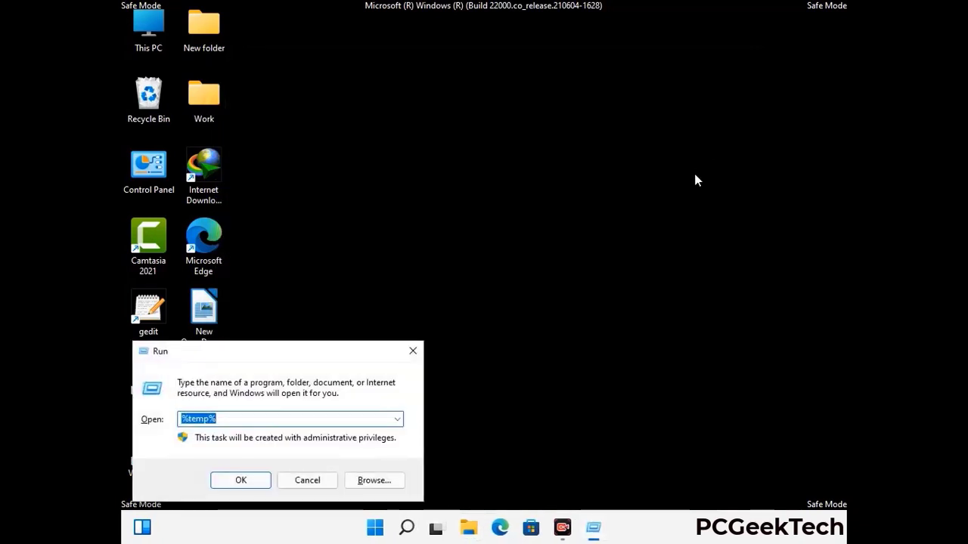
Open C:\Windows\Temp with 'temp', delete all six items, and close the window.
drag(326, 350, 550, 141)
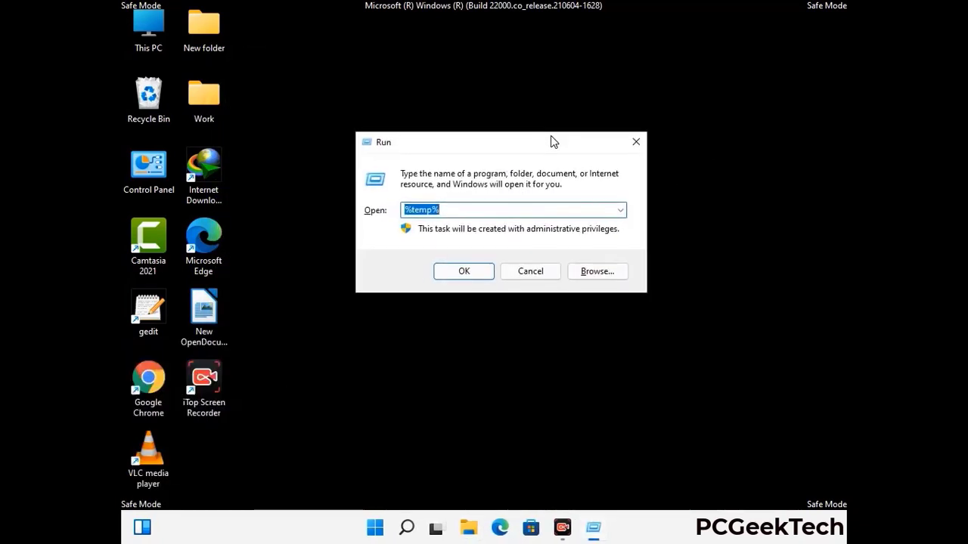
text(temp)
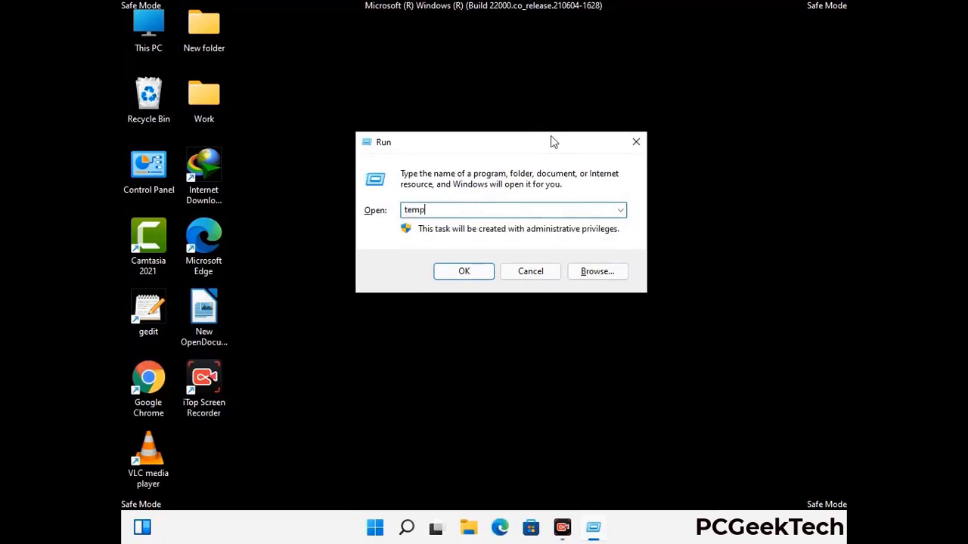
key(Return)
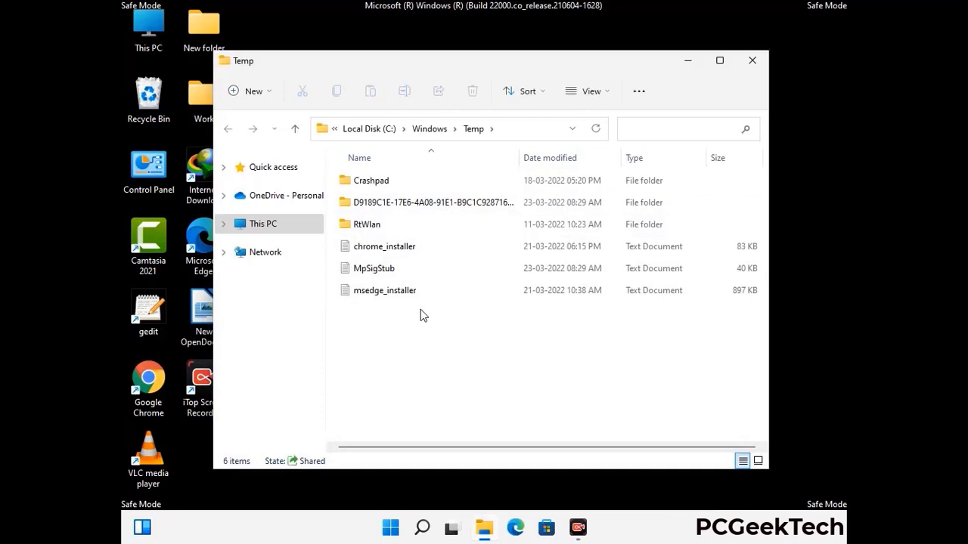
key(ctrl+a)
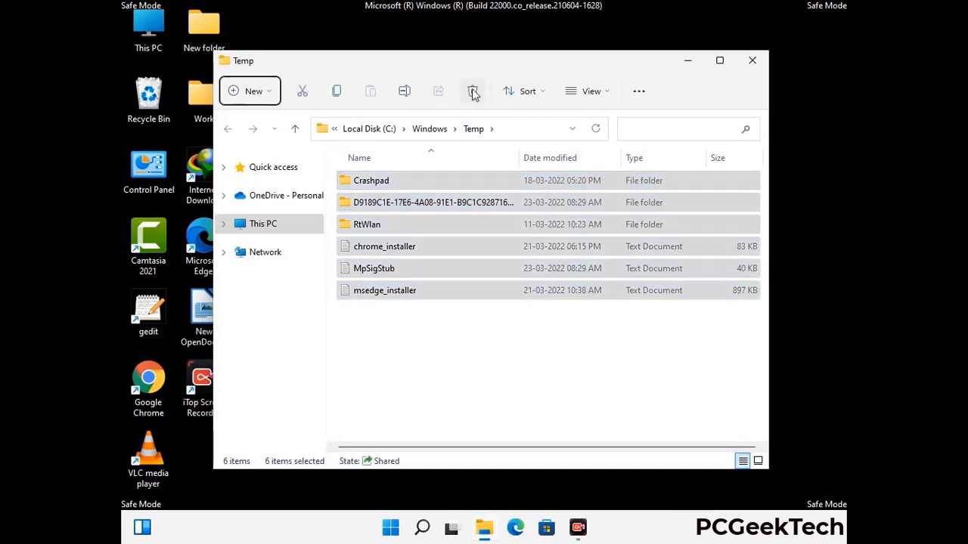
click(473, 91)
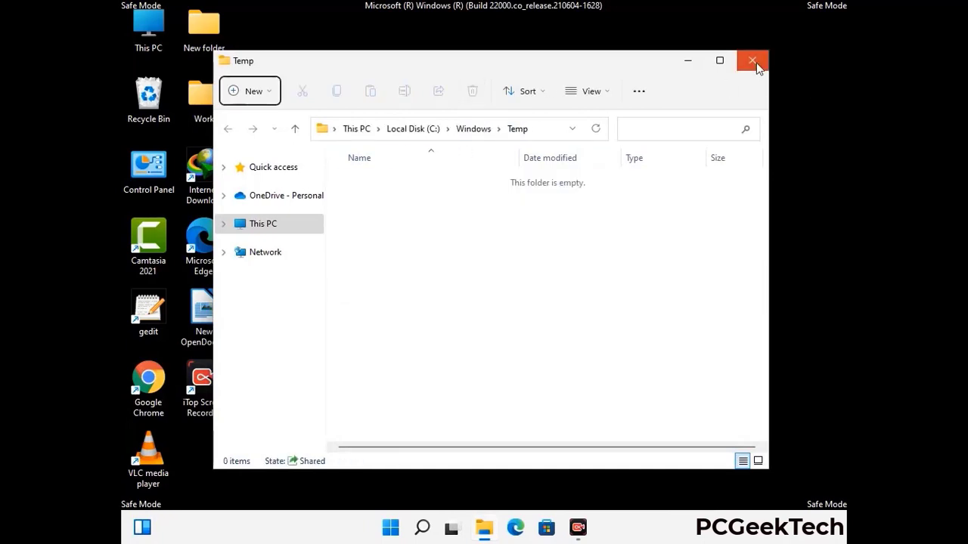
click(752, 60)
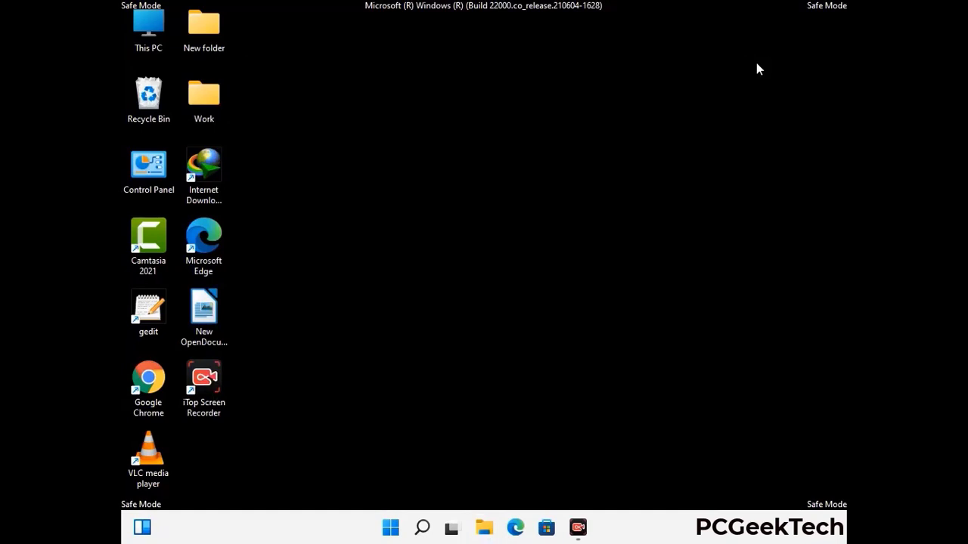
Launch Registry Editor via regedit and expand HKEY_CURRENT_USER\Software\Microsoft.
key(super+r)
drag(295, 352, 501, 115)
text(reged)
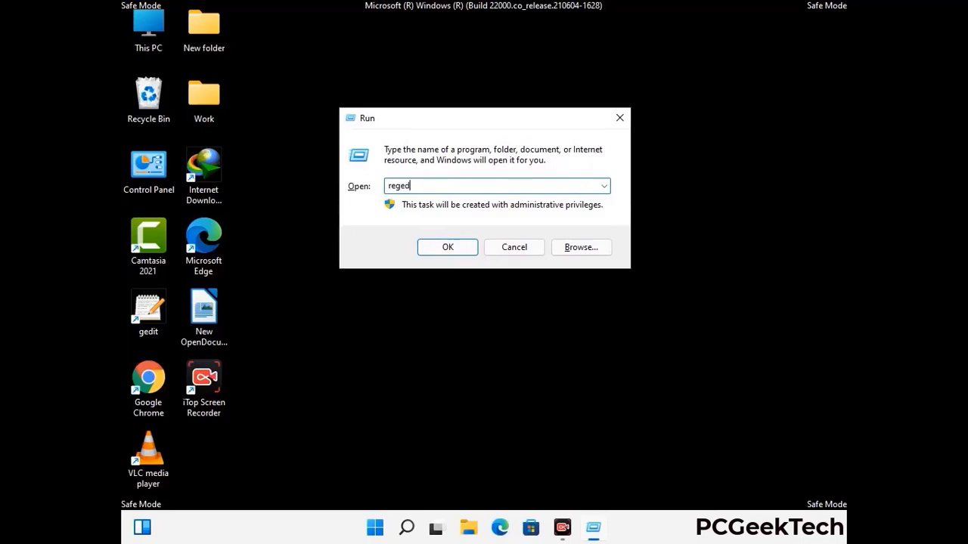
key(Return)
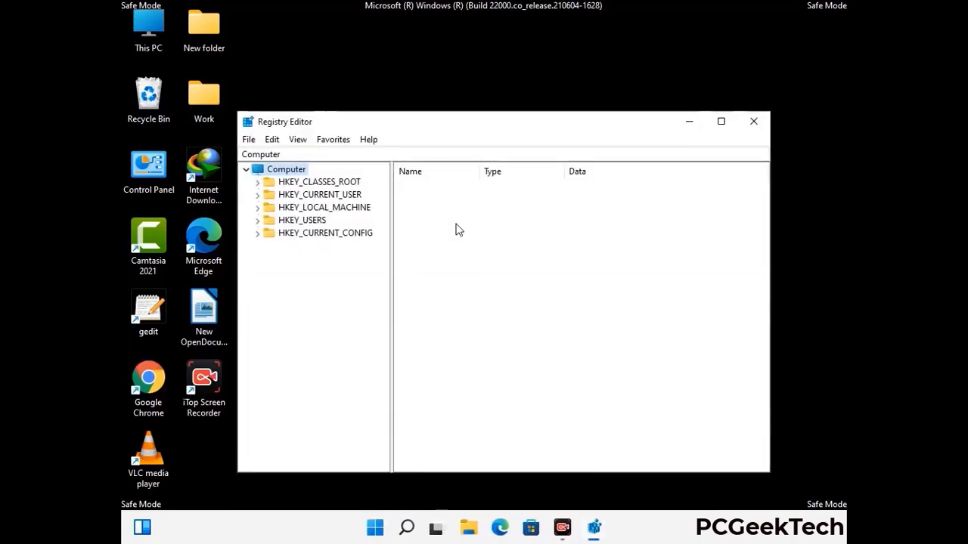
click(302, 207)
click(257, 194)
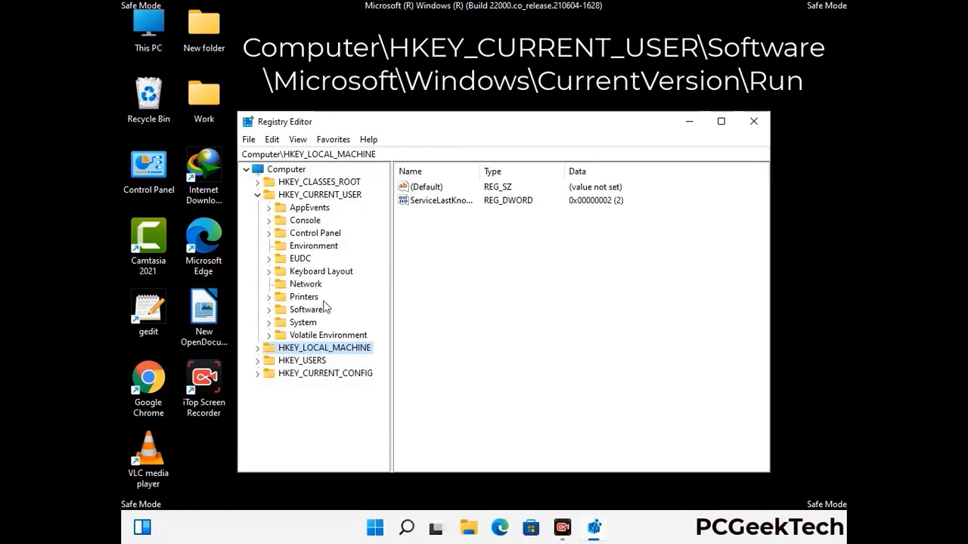
click(301, 312)
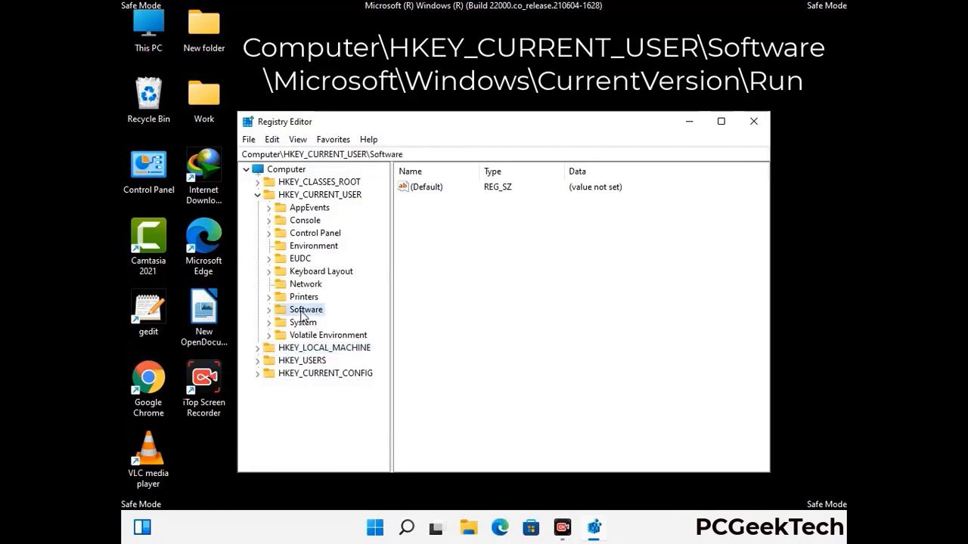
click(270, 311)
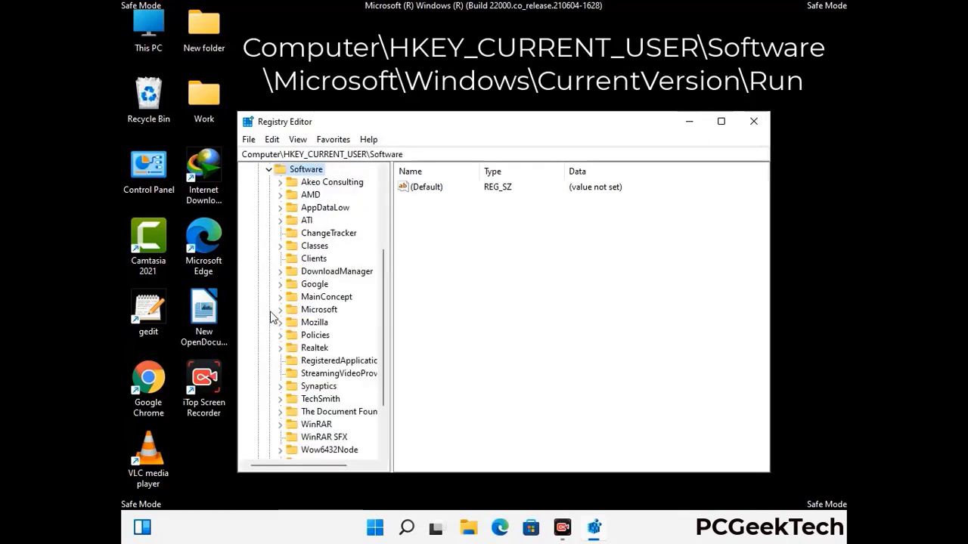
double_click(316, 310)
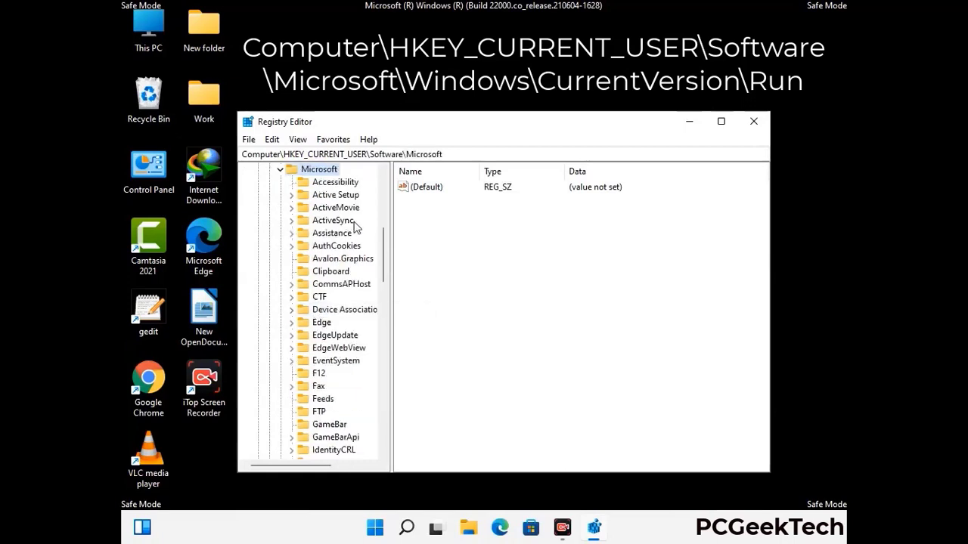
Navigate down to Microsoft\Windows\CurrentVersion\Run to list the startup entries.
scroll(349, 330, down, 4)
scroll(348, 330, down, 3)
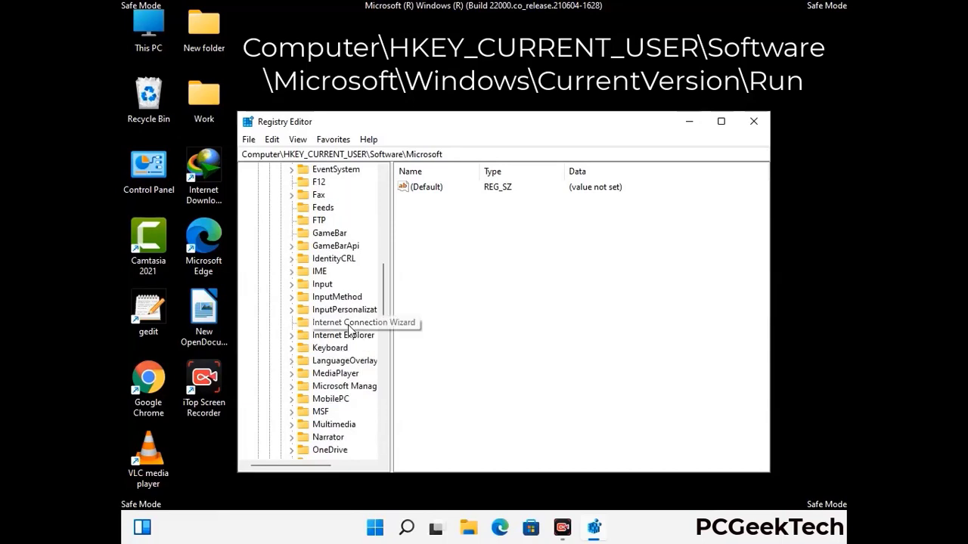
scroll(349, 329, down, 6)
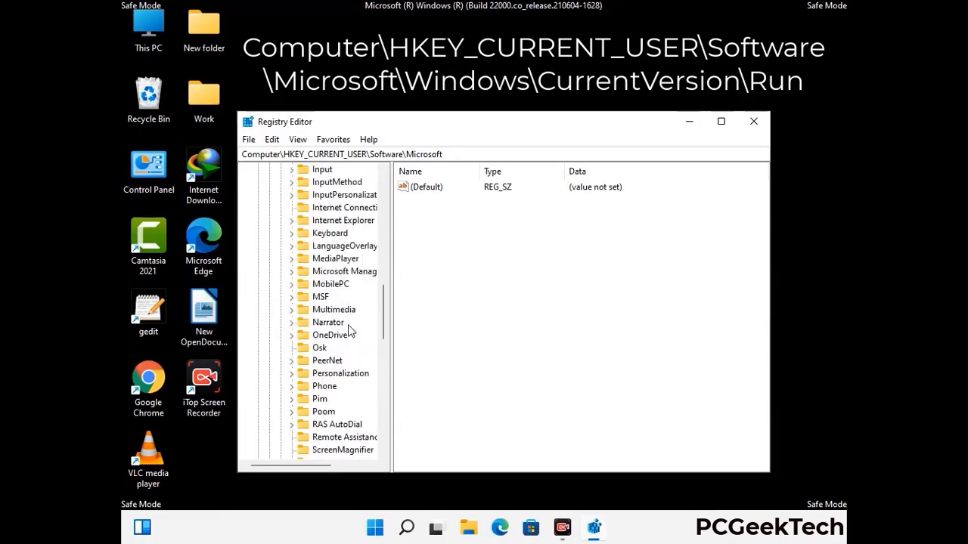
scroll(348, 330, down, 4)
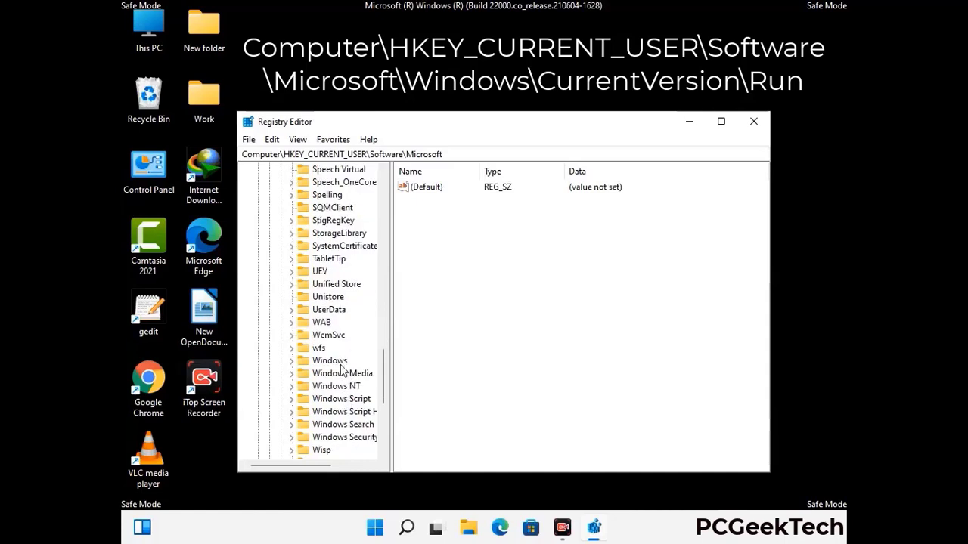
double_click(338, 362)
scroll(353, 355, down, 1)
double_click(351, 348)
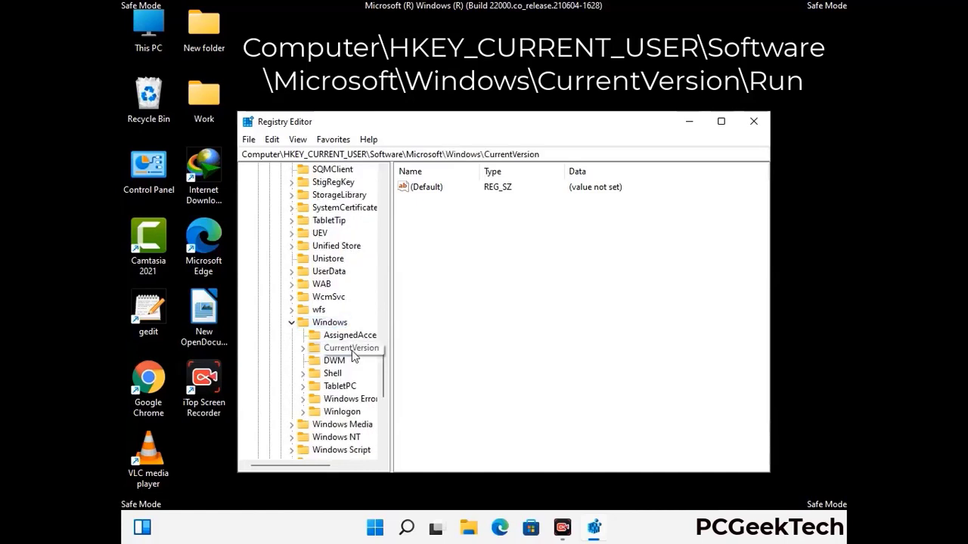
scroll(349, 329, down, 5)
scroll(347, 327, down, 4)
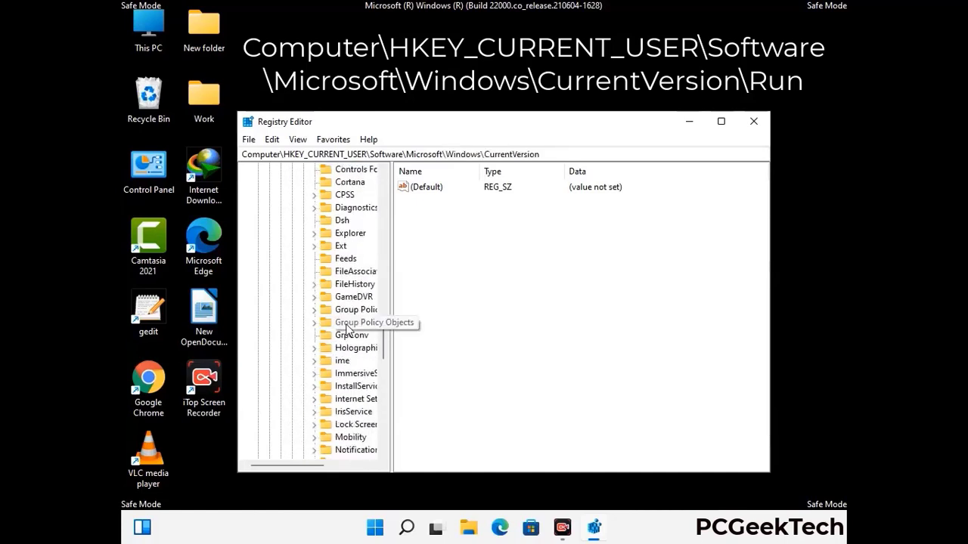
scroll(347, 327, down, 1)
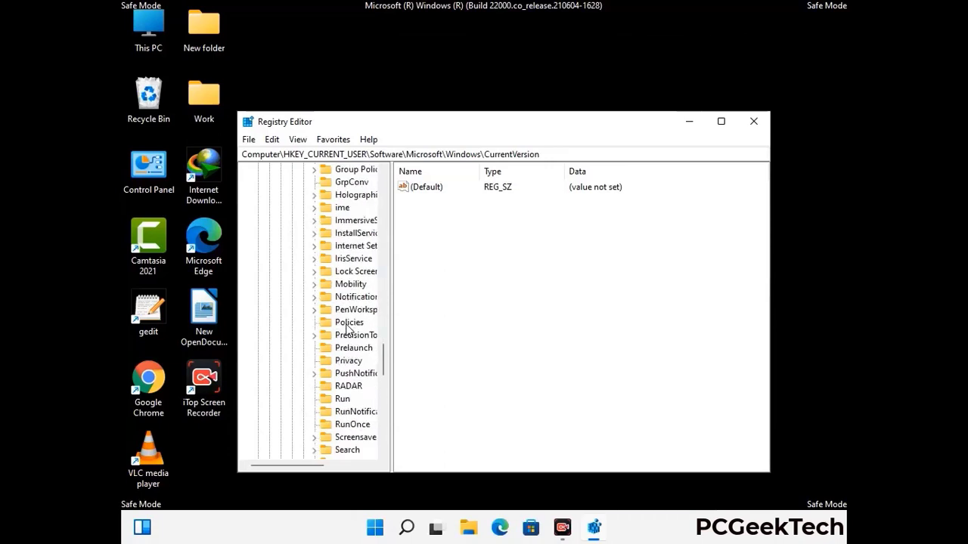
scroll(347, 328, down, 1)
click(343, 363)
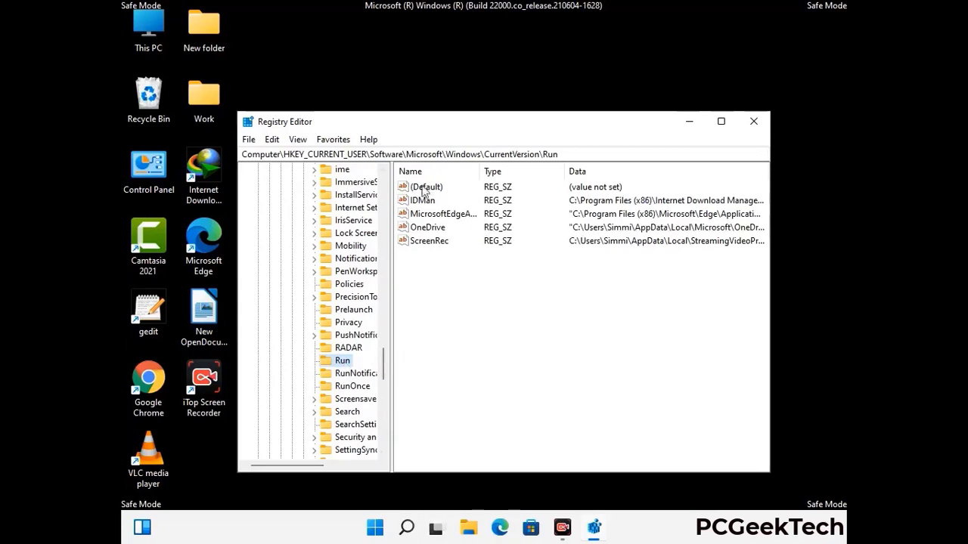
Delete the ScreenRec startup value and confirm the deletion.
click(428, 242)
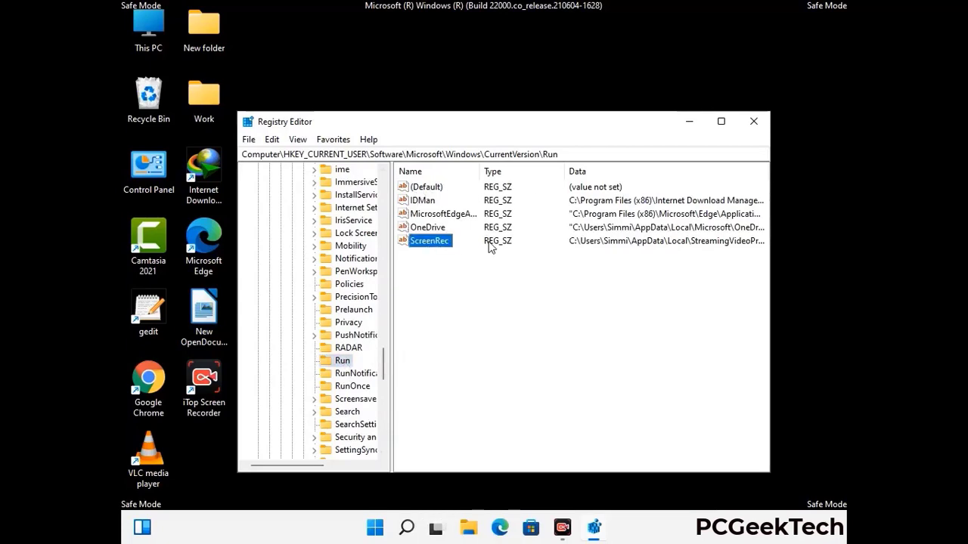
click(439, 243)
right_click(436, 243)
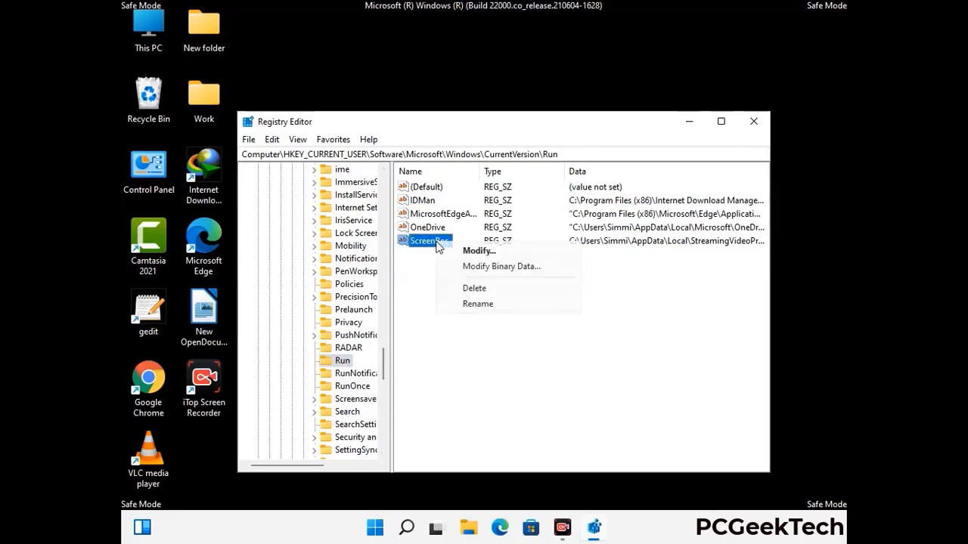
click(464, 288)
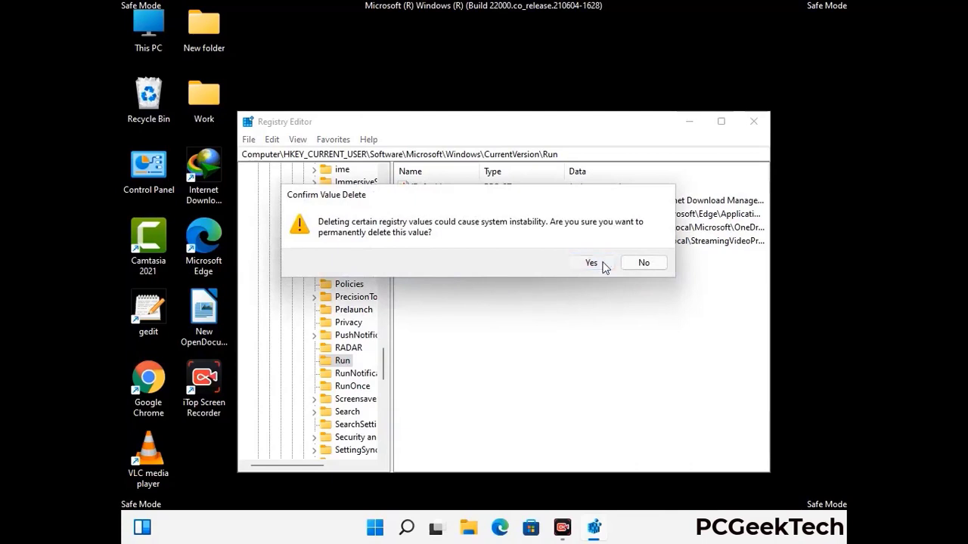
click(602, 265)
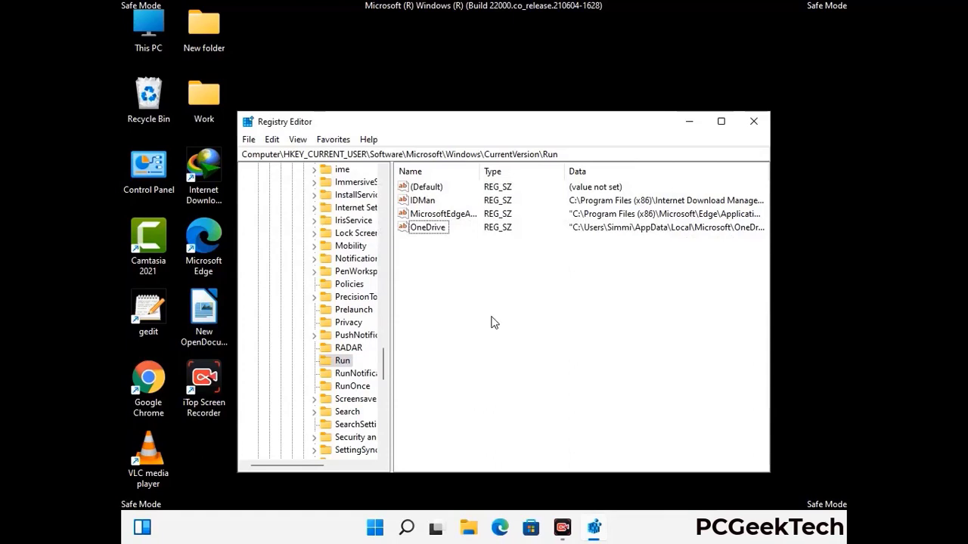
Search the registry for 'Virus Name', cancel the search, and close Registry Editor.
key(ctrl+f)
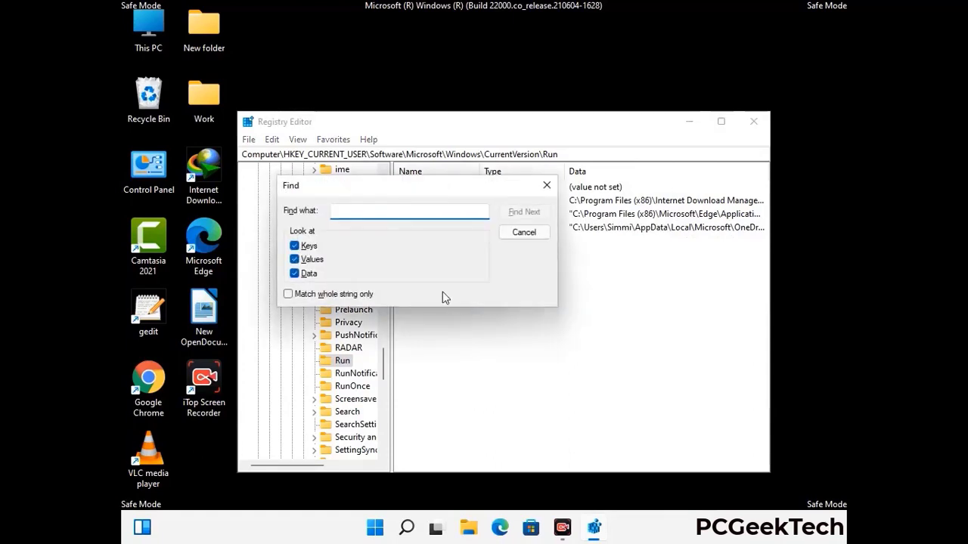
text(Virus Name)
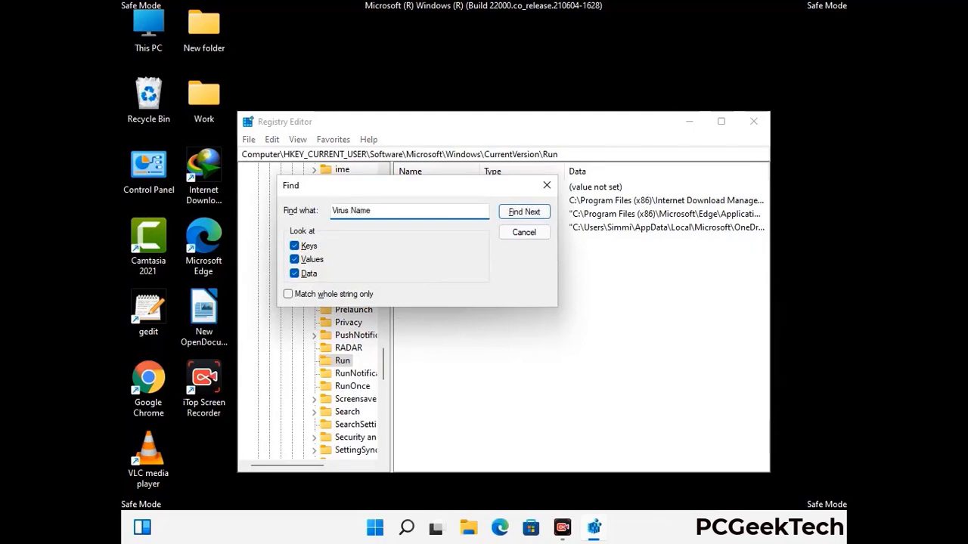
click(513, 215)
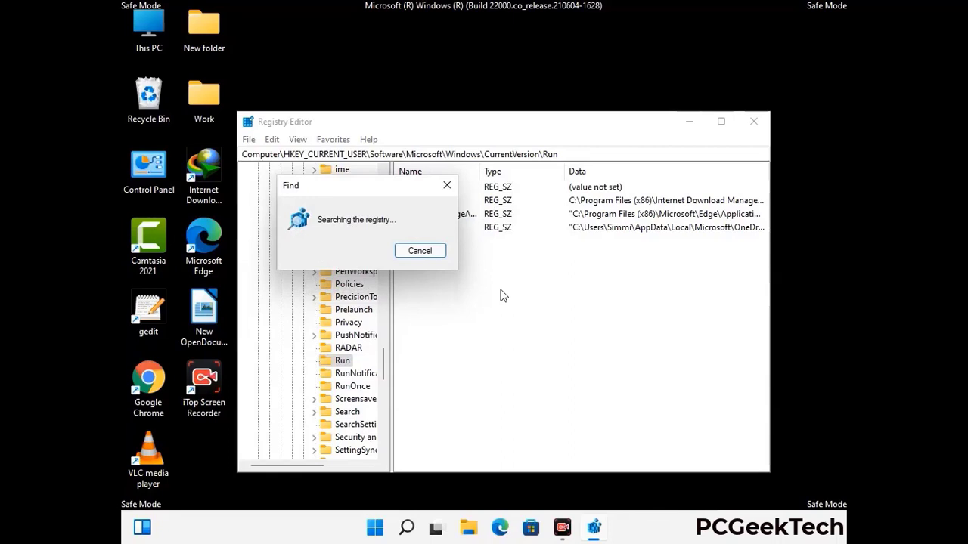
click(453, 189)
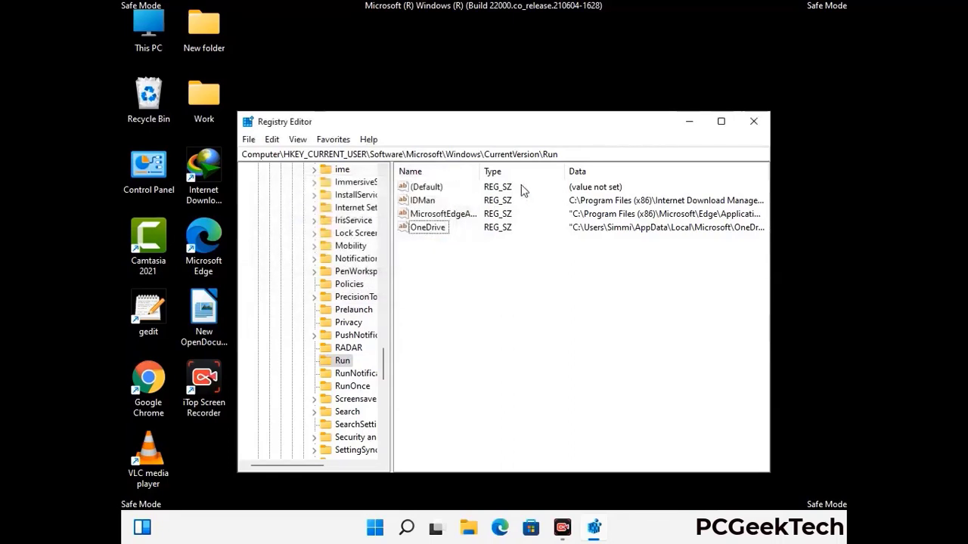
click(753, 122)
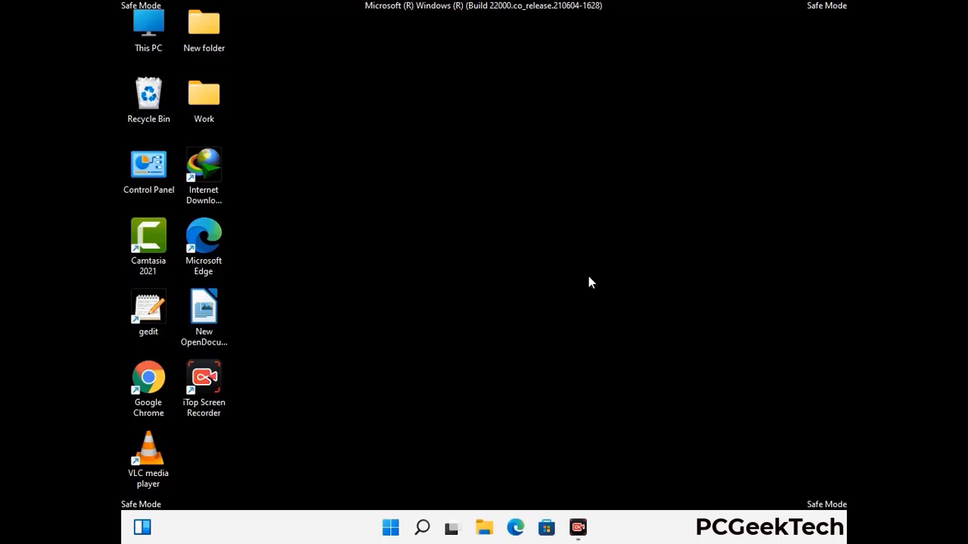
Launch System Configuration with msconfig and uncheck Safe boot on the Boot tab.
key(super+r)
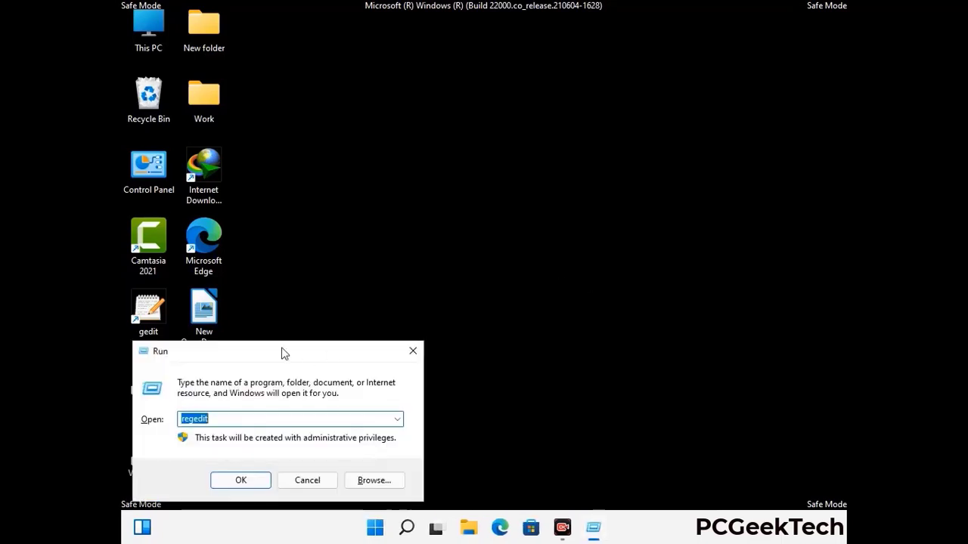
drag(284, 353, 497, 151)
text(msconfig)
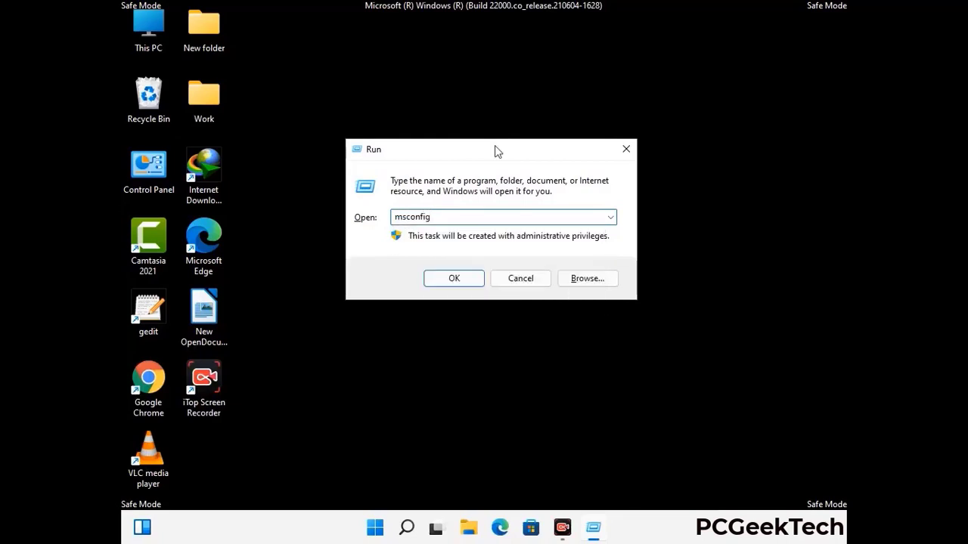
click(451, 279)
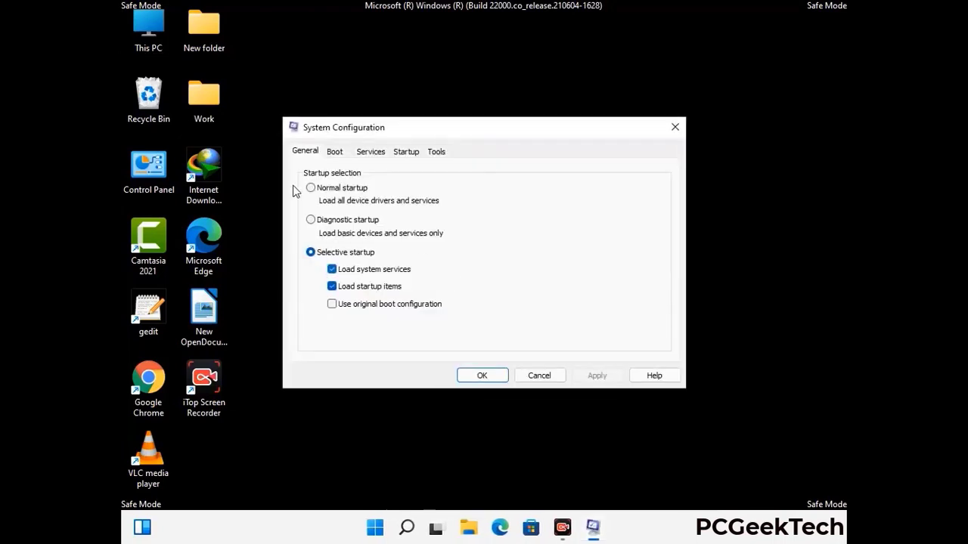
click(334, 152)
click(313, 288)
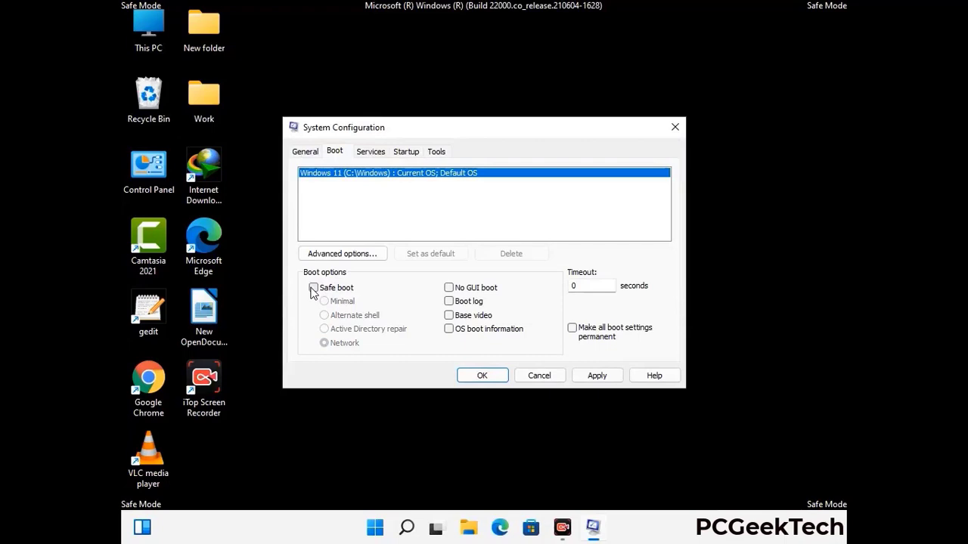